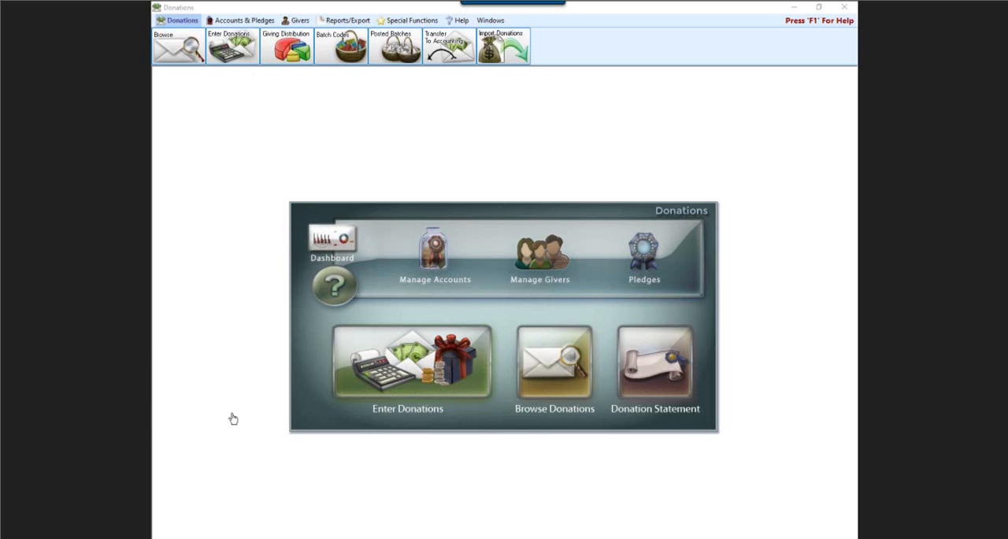
# Open the list of individual givers and view the phone and email details of giver number 5.
pyautogui.click(539, 267)
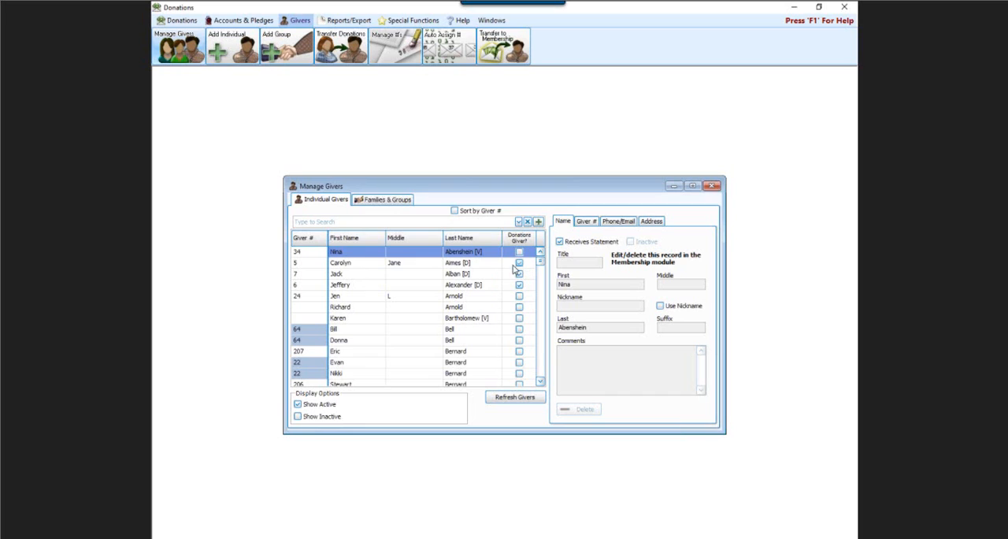
pyautogui.click(358, 265)
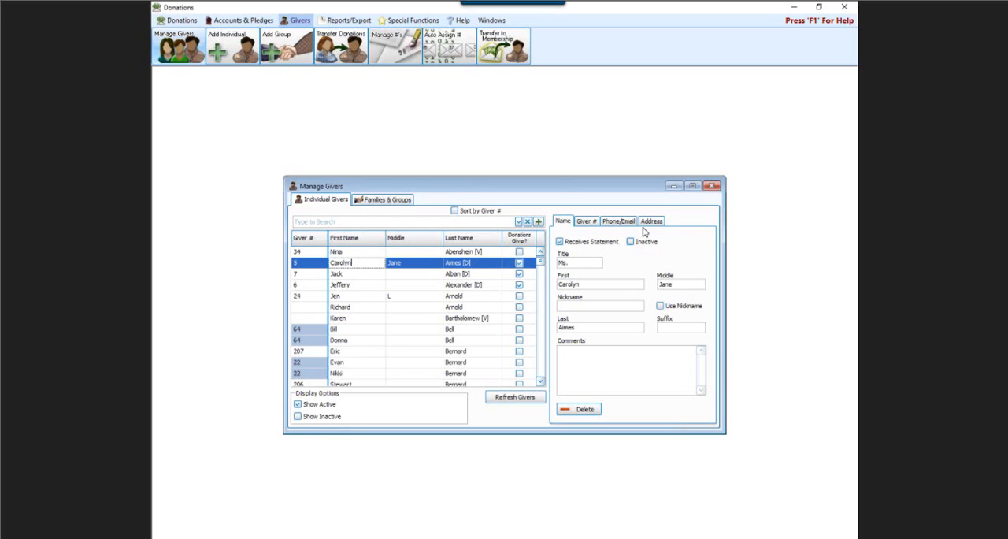
pyautogui.click(620, 222)
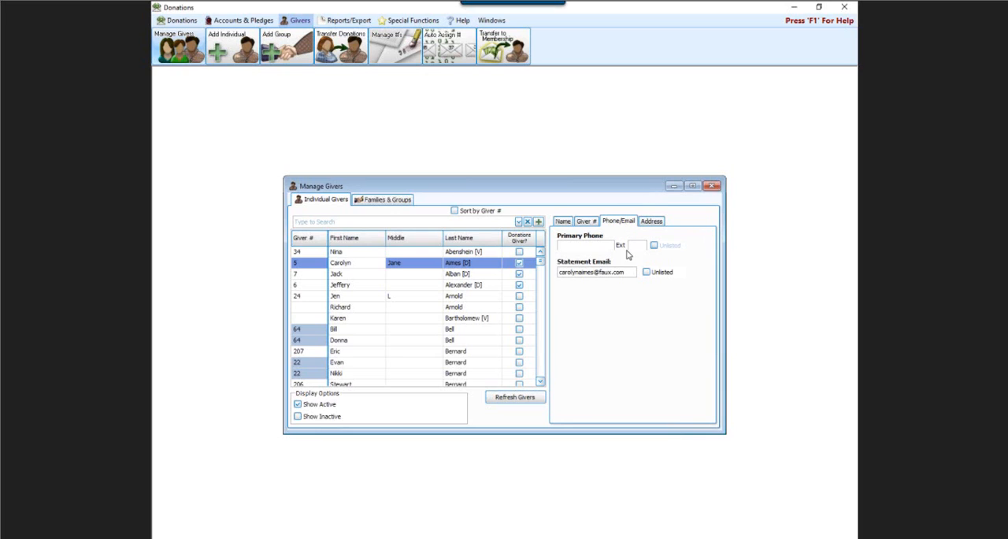
# Check the statement email details of the unnumbered giver above the number 64 family, and that family's email and giver number settings.
pyautogui.click(455, 309)
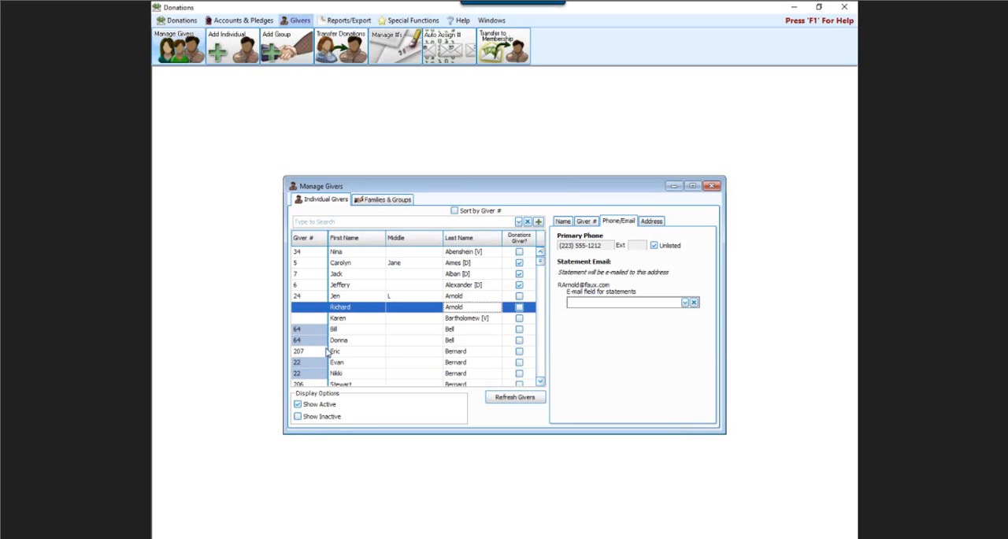
pyautogui.click(347, 329)
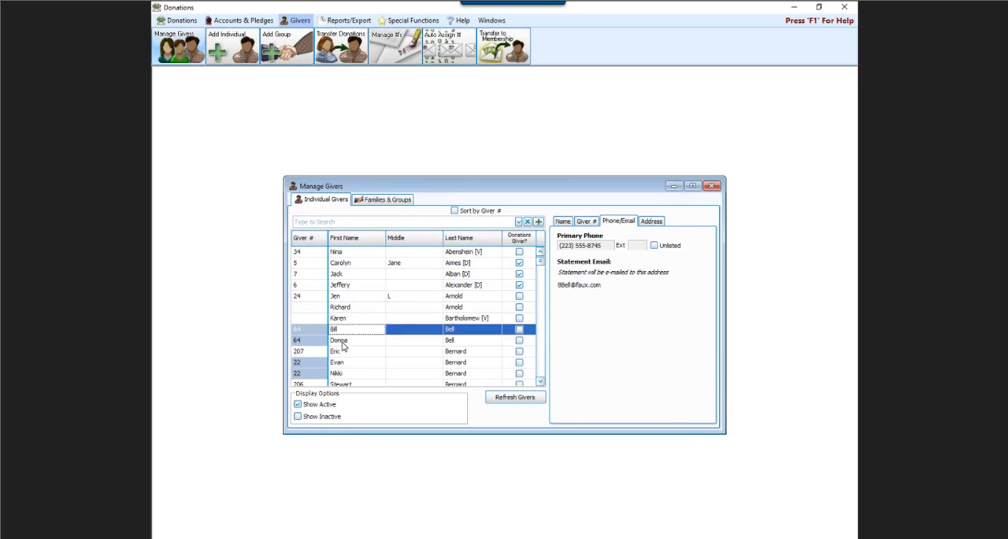
pyautogui.click(342, 345)
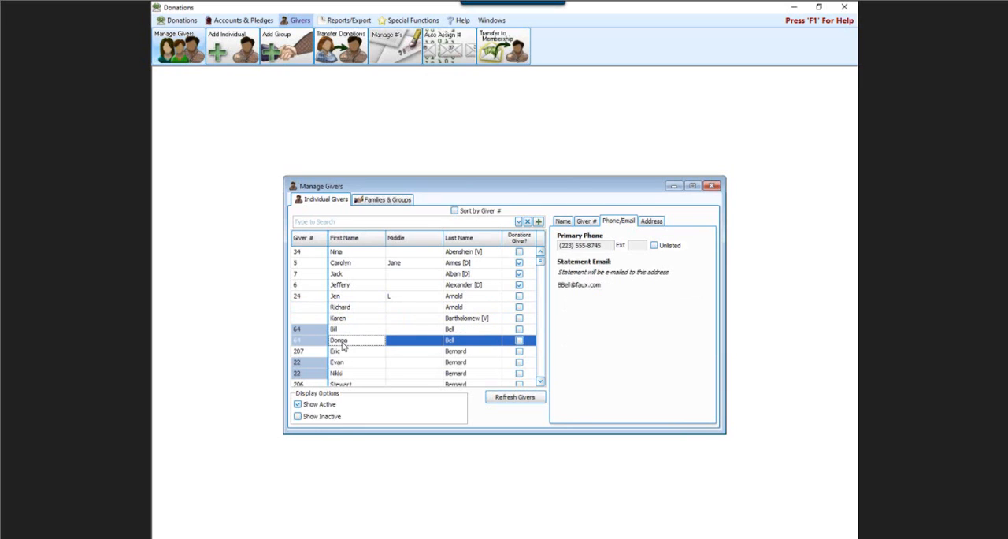
pyautogui.click(581, 223)
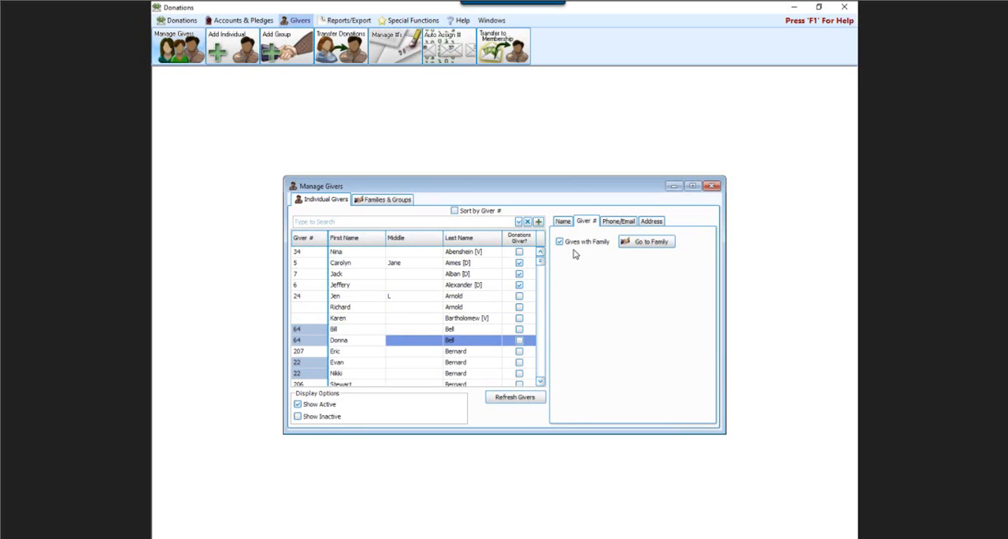
pyautogui.click(403, 329)
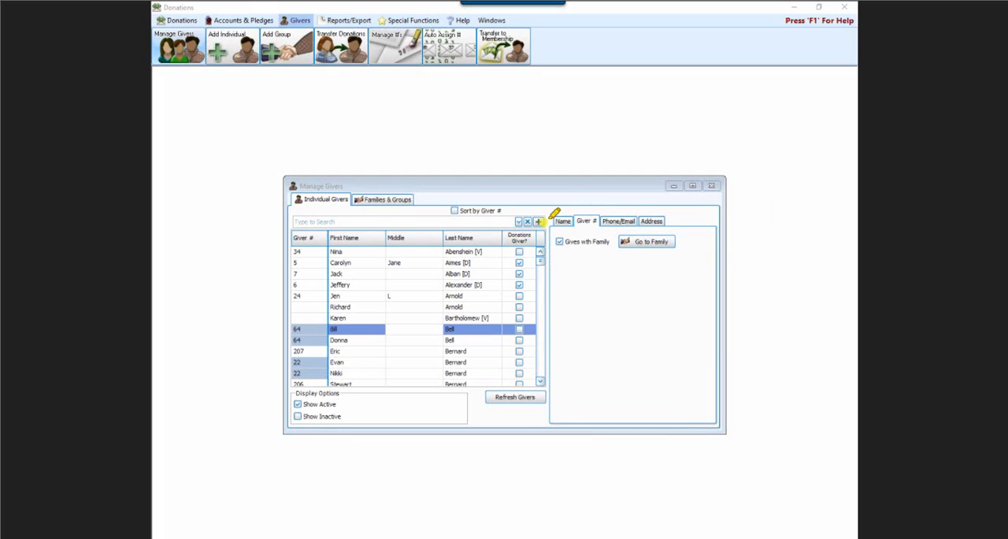
# Review giver number 5's giver number and statement email again, and close the giver management window.
pyautogui.moveTo(551, 221)
pyautogui.mouseDown()
pyautogui.moveTo(613, 223)
pyautogui.moveTo(597, 263)
pyautogui.moveTo(526, 256)
pyautogui.moveTo(557, 211)
pyautogui.mouseUp()
pyautogui.click(451, 265)
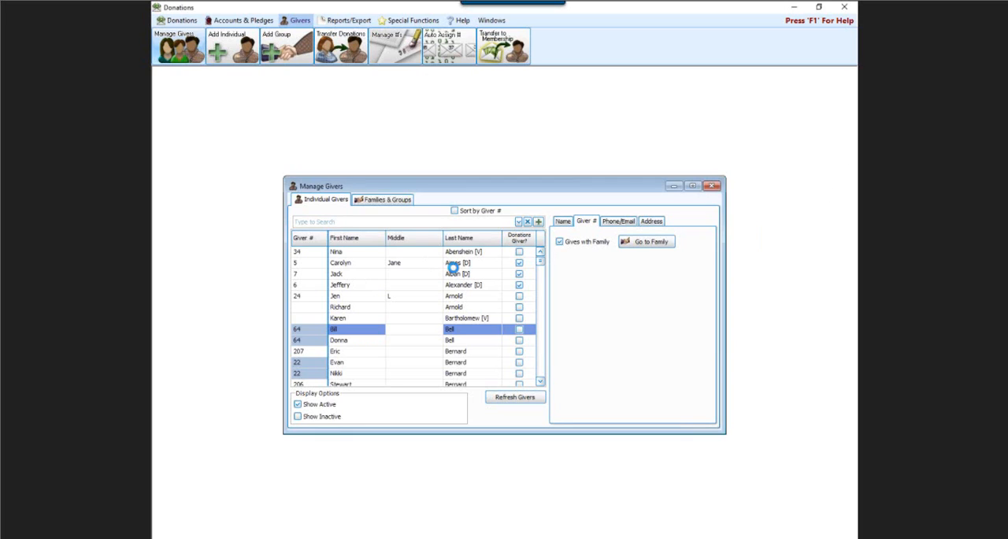
pyautogui.click(616, 222)
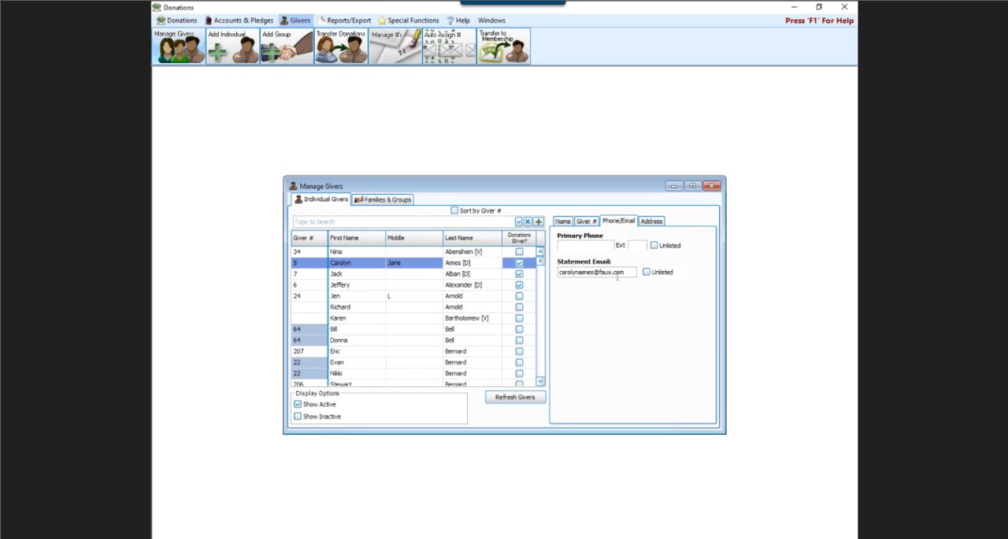
pyautogui.click(710, 187)
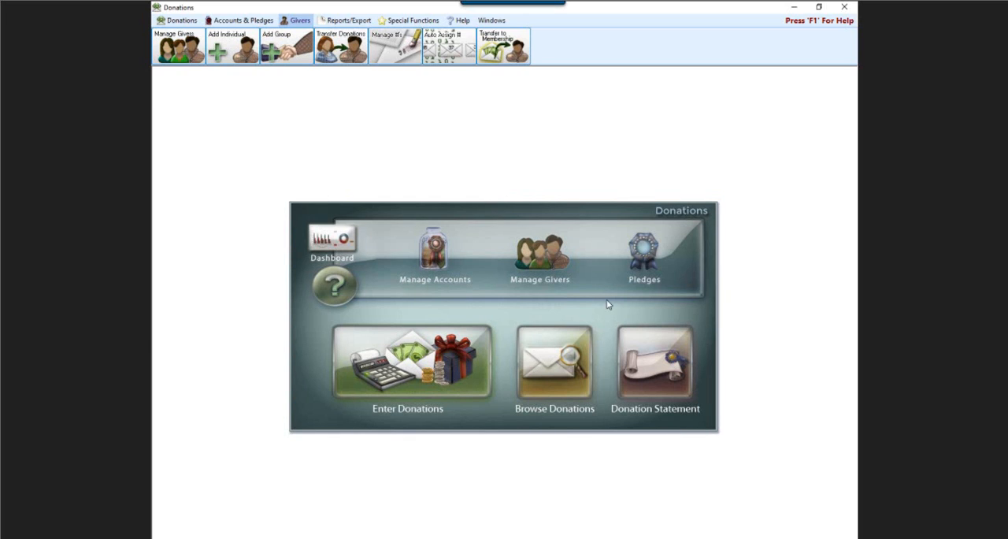
# Start the donation statement setup and review its people selection criteria without changing them.
pyautogui.click(644, 346)
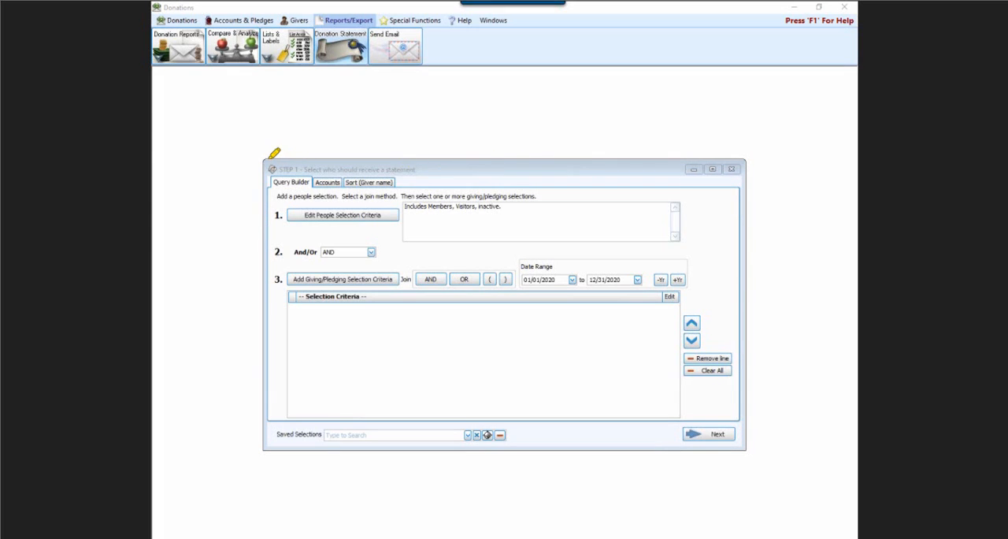
pyautogui.moveTo(271, 160)
pyautogui.mouseDown()
pyautogui.moveTo(425, 149)
pyautogui.moveTo(438, 175)
pyautogui.moveTo(257, 170)
pyautogui.mouseUp()
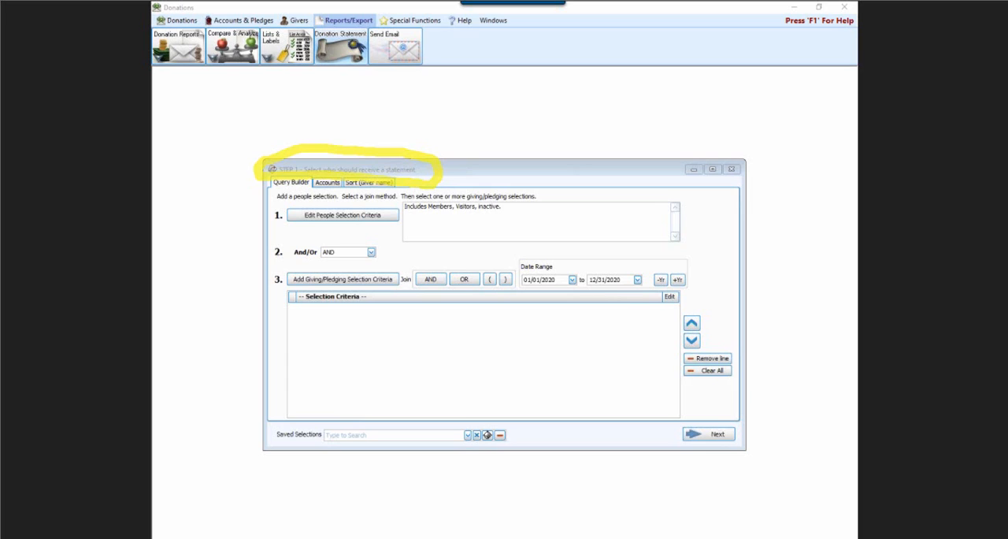
pyautogui.press('Escape')
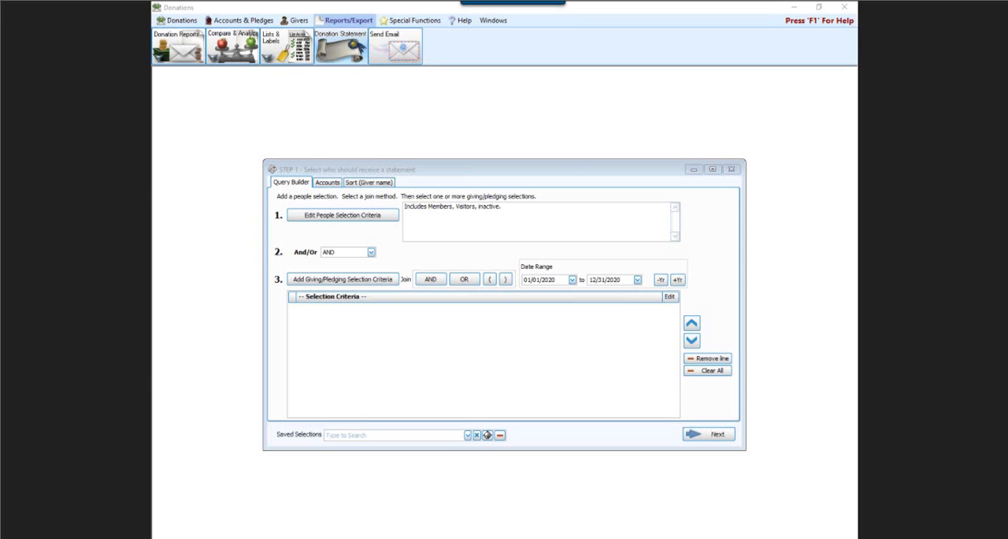
pyautogui.click(347, 216)
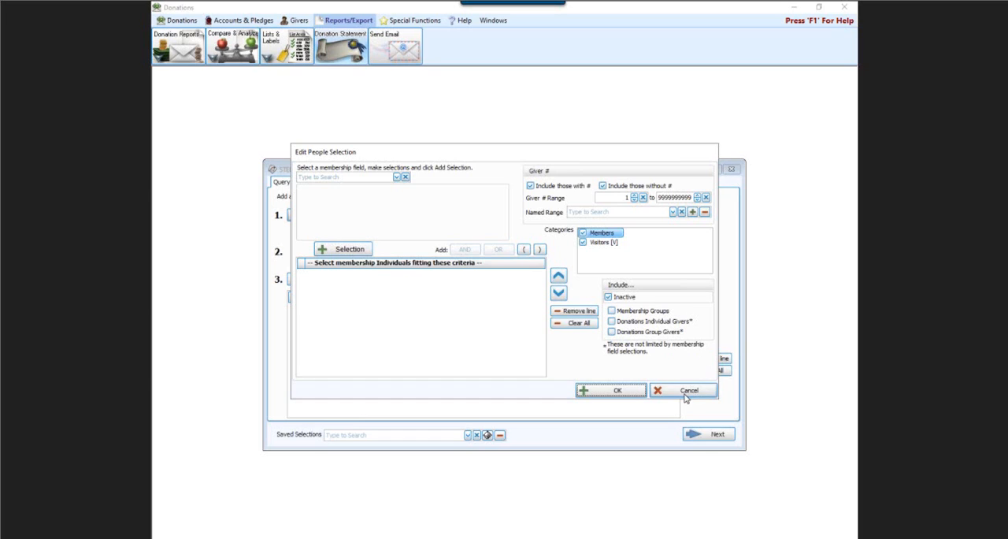
pyautogui.click(686, 394)
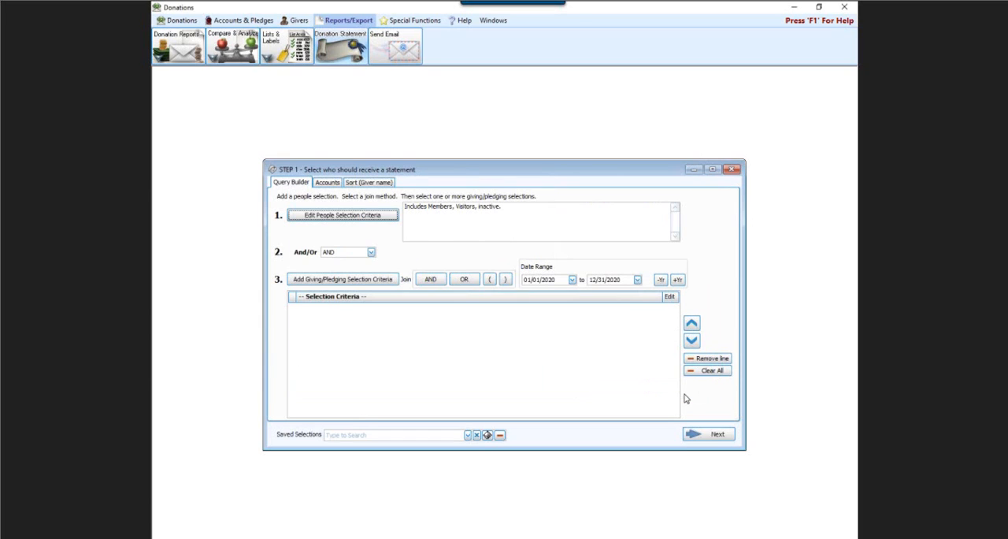
# Add a giving criterion that includes only those who gave from 01/01/2020 to 12/31/2020.
pyautogui.click(343, 280)
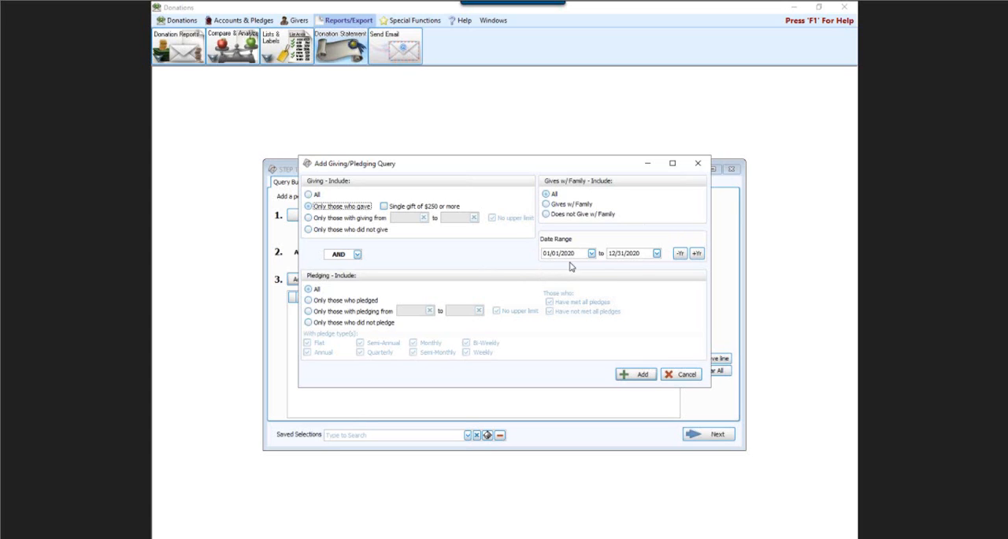
pyautogui.click(640, 377)
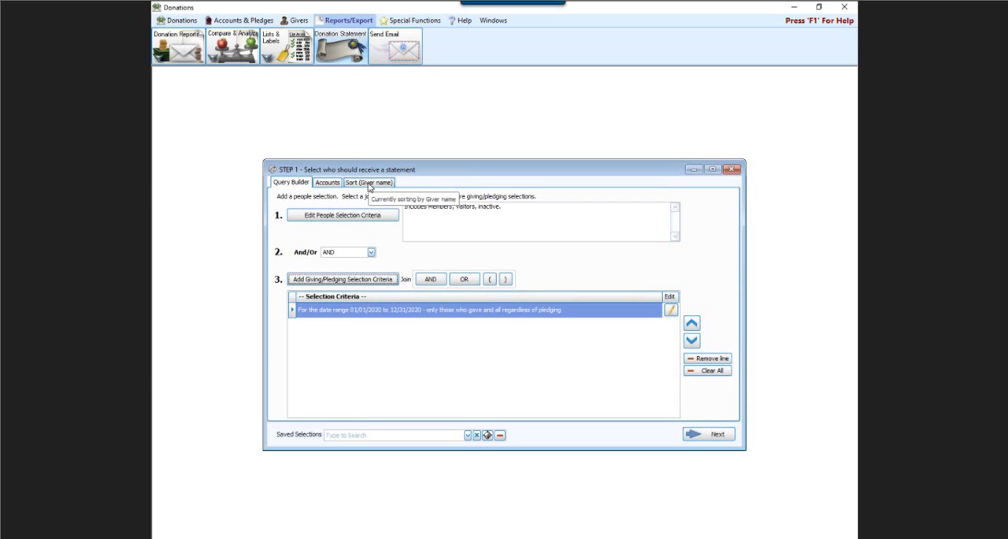
# Sort the statements by Giver name as the first sort field and continue to the statement layout stage.
pyautogui.click(369, 186)
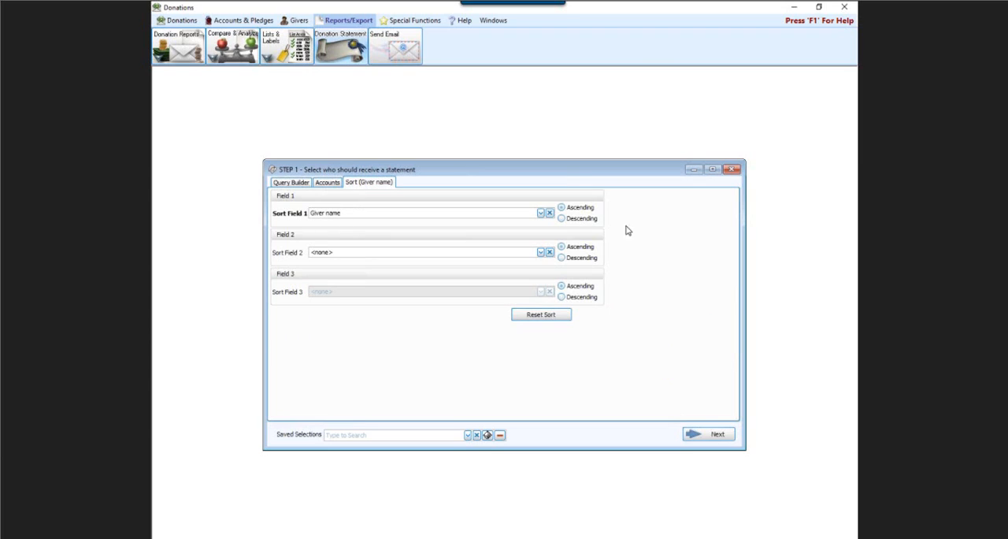
pyautogui.click(541, 215)
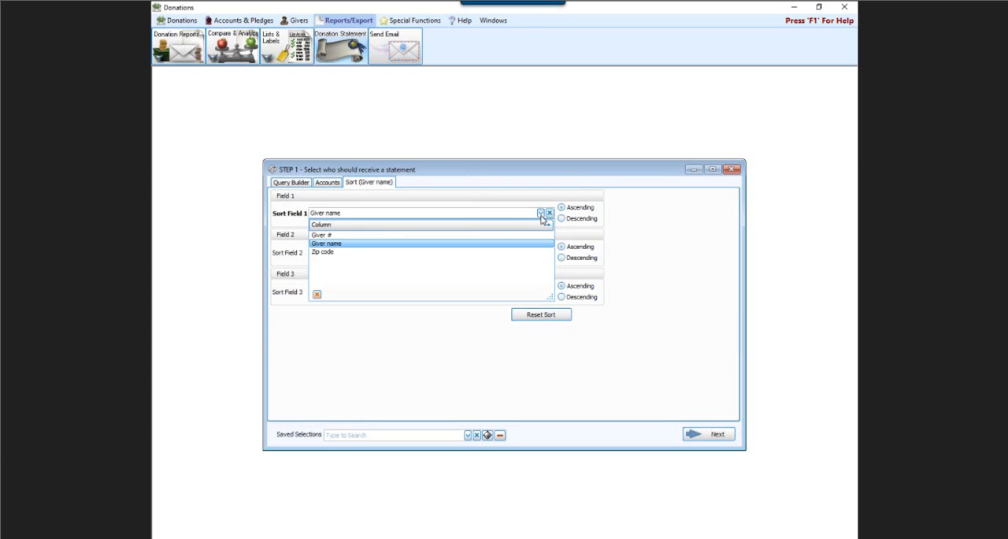
pyautogui.click(316, 247)
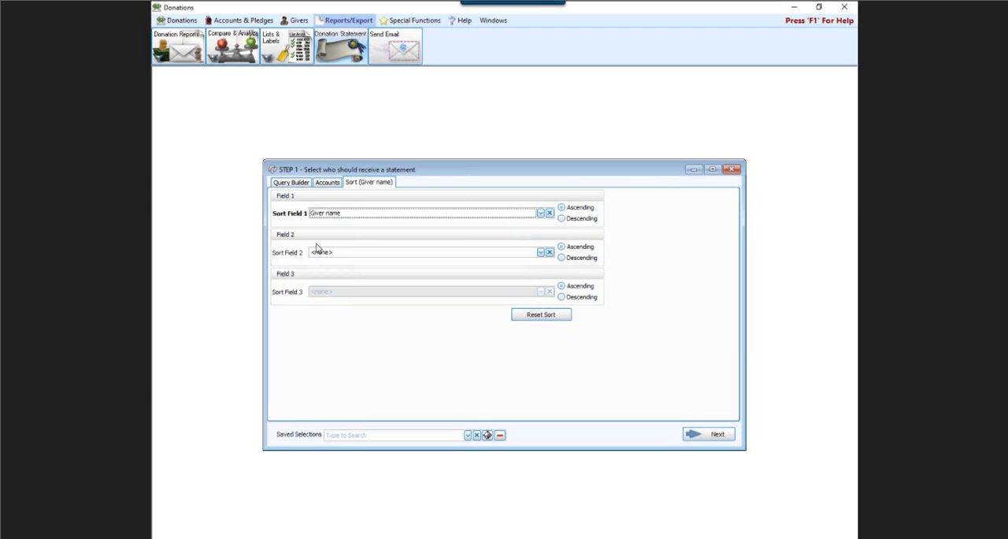
pyautogui.click(710, 436)
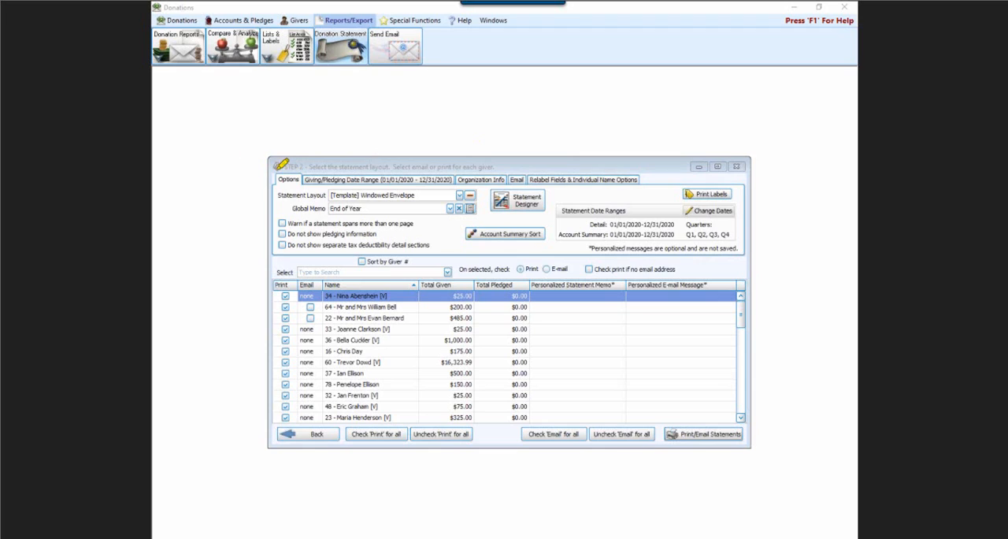
# Choose the [Template] Windowed Envelope layout for the statements.
pyautogui.moveTo(276, 167); pyautogui.dragTo(356, 167)
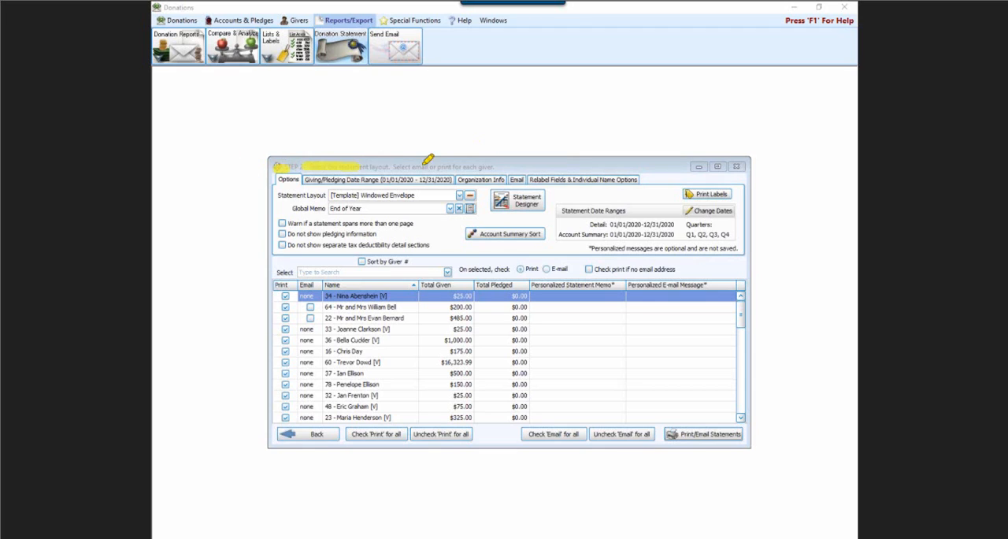
pyautogui.moveTo(442, 167); pyautogui.dragTo(600, 167)
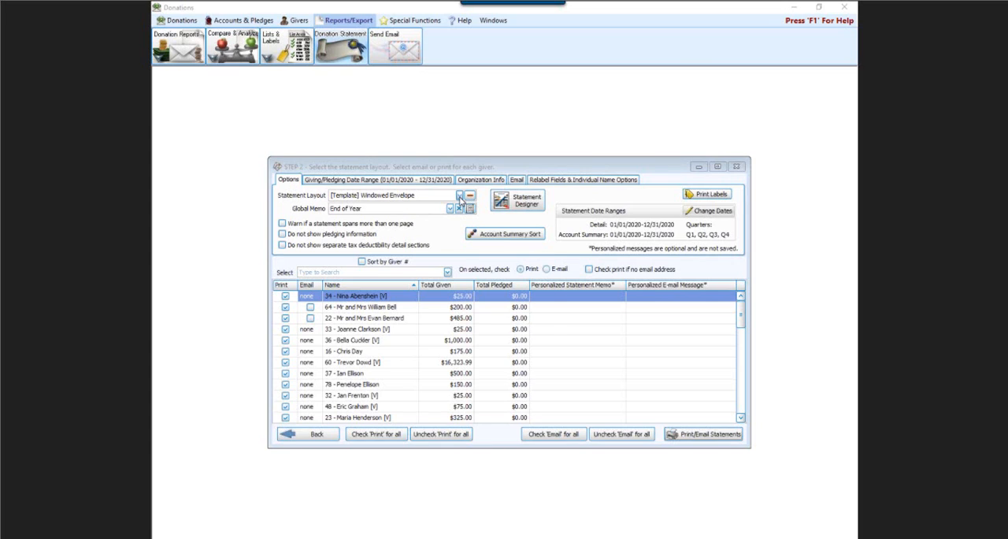
pyautogui.click(460, 197)
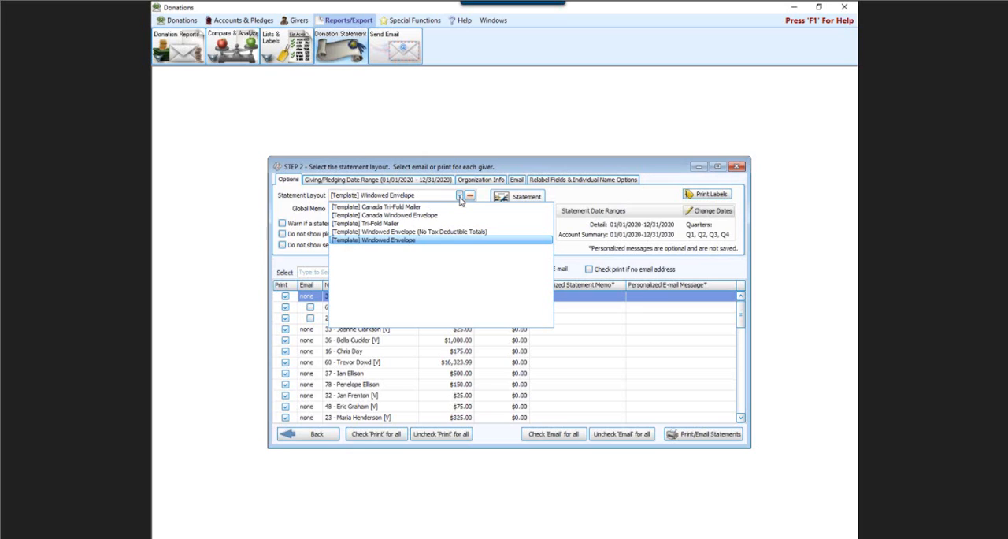
pyautogui.click(390, 240)
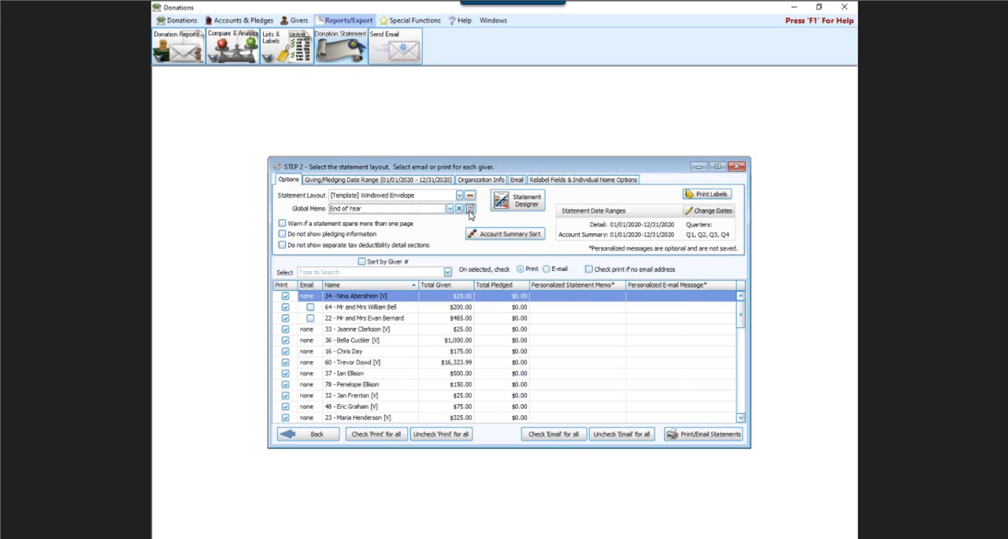
# Open the statement global memo list, read the full Standard Message text, and close the list.
pyautogui.click(470, 210)
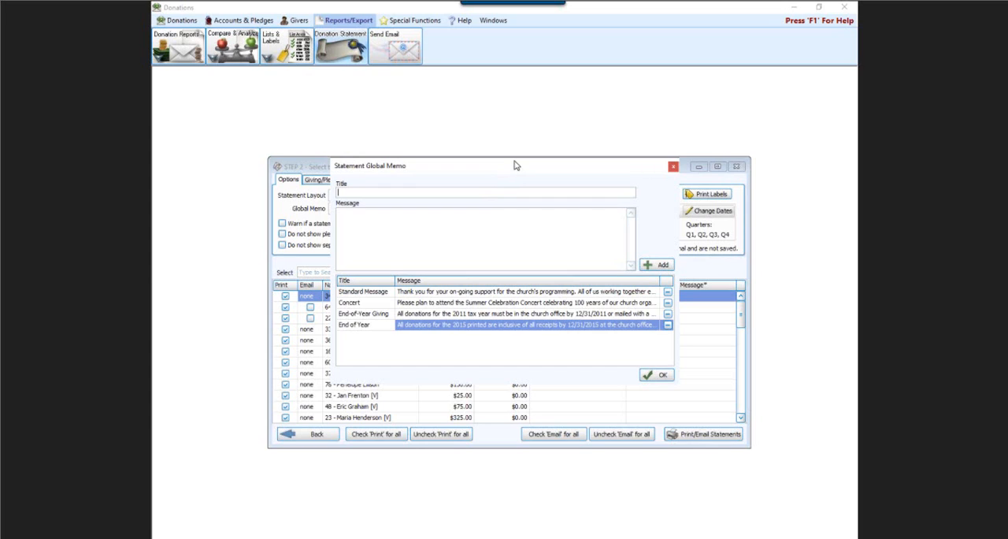
pyautogui.click(414, 295)
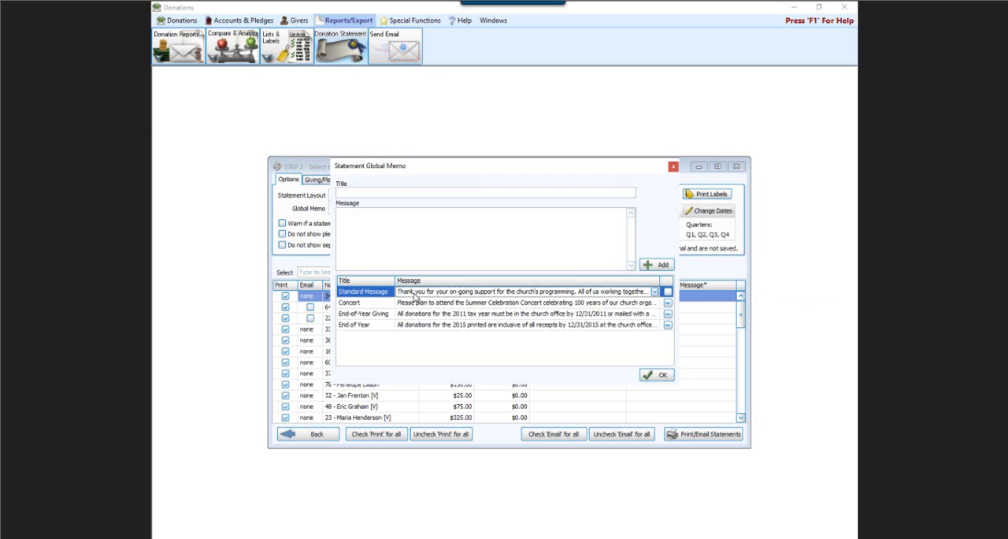
pyautogui.click(653, 292)
pyautogui.click(653, 292)
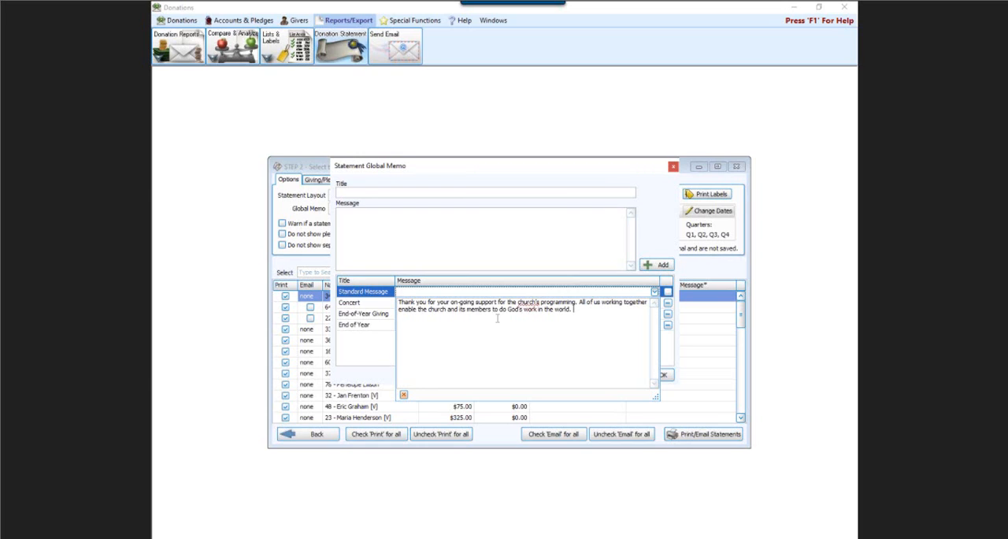
pyautogui.click(509, 171)
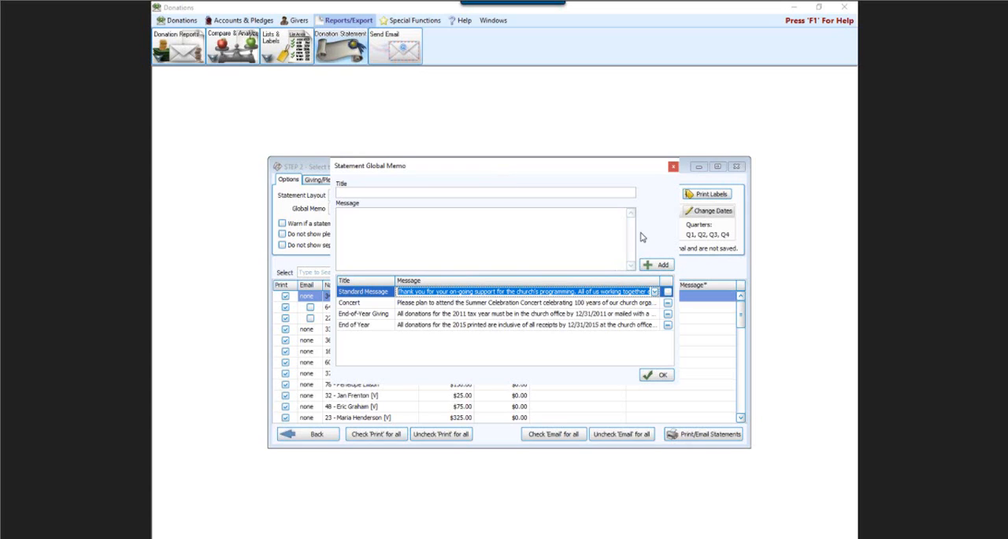
pyautogui.click(403, 193)
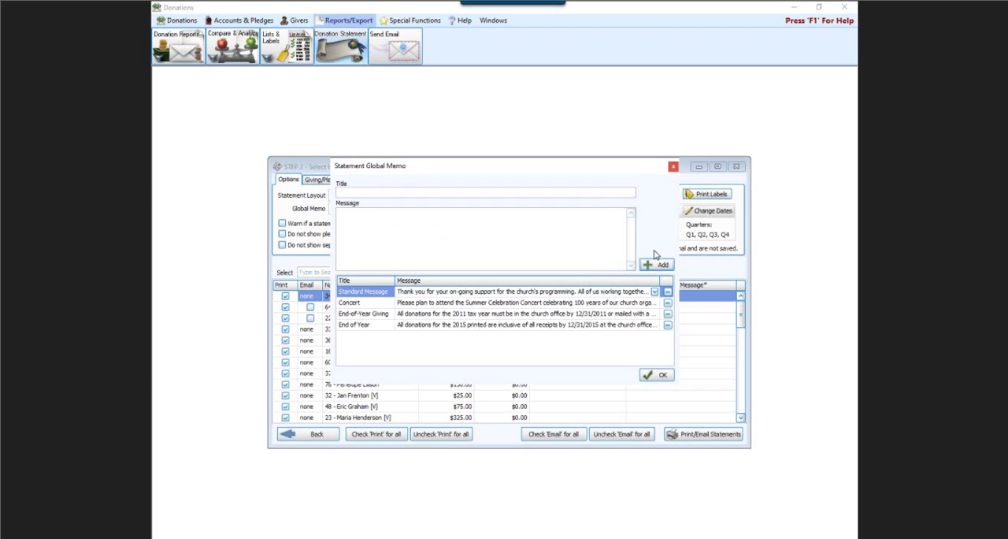
pyautogui.click(674, 167)
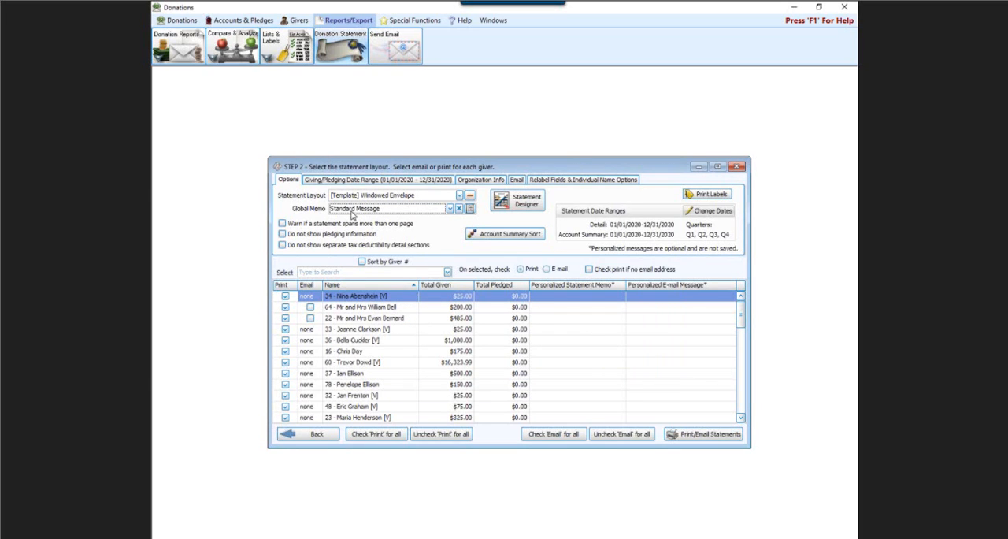
# Set the statement's global memo to End of Year.
pyautogui.click(450, 209)
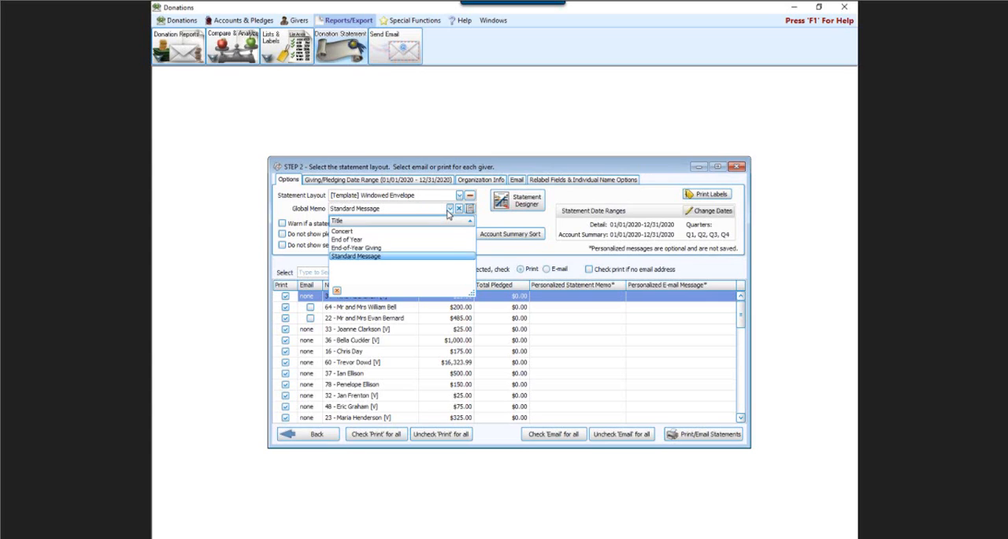
pyautogui.click(344, 239)
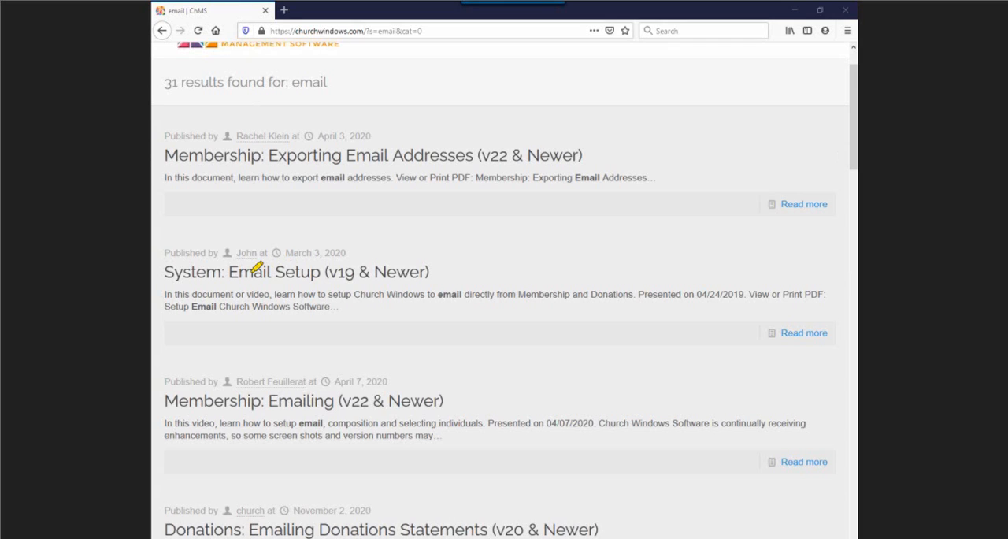
# Review the System: Email Setup and Membership: Emailing articles in the website's search results, and return to the Donations program.
pyautogui.moveTo(156, 234)
pyautogui.mouseDown()
pyautogui.moveTo(367, 219)
pyautogui.moveTo(463, 301)
pyautogui.moveTo(169, 273)
pyautogui.moveTo(166, 251)
pyautogui.mouseUp()
pyautogui.moveTo(173, 339)
pyautogui.mouseDown()
pyautogui.moveTo(358, 342)
pyautogui.moveTo(471, 408)
pyautogui.moveTo(179, 422)
pyautogui.moveTo(170, 345)
pyautogui.mouseUp()
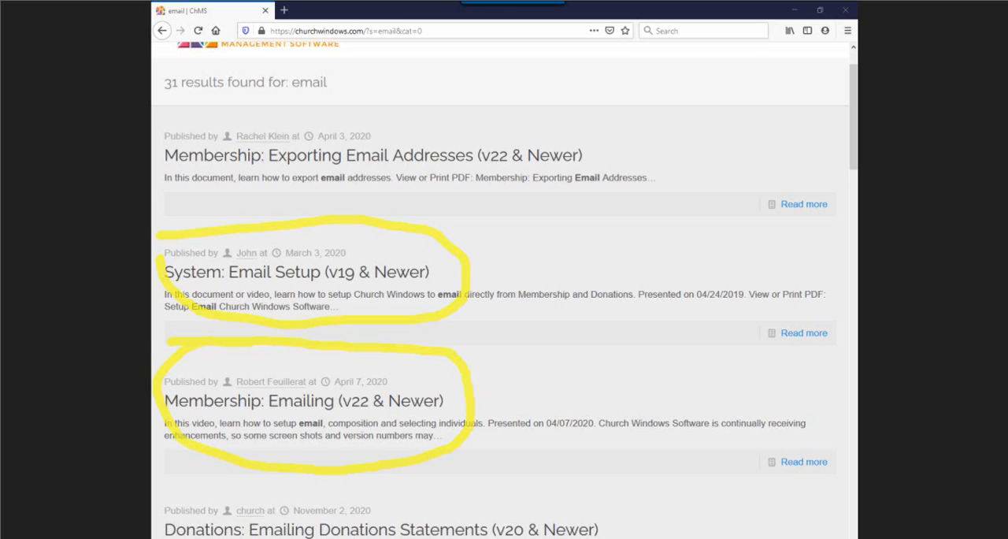
pyautogui.press('Escape')
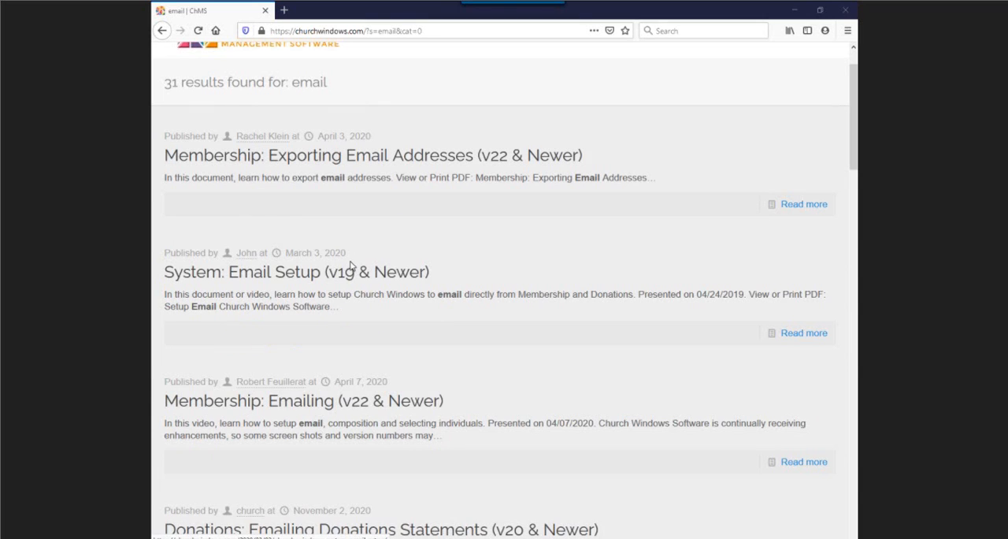
pyautogui.click(796, 11)
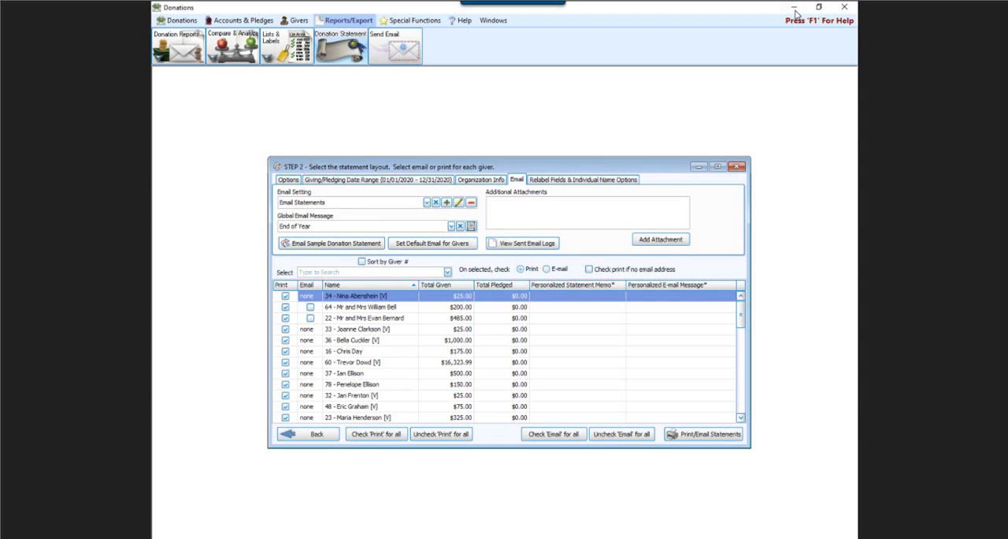
# Look over a blank SMTP email setup, cancel it, open the Email Statements setting, and read the Outgoing Mail Server help.
pyautogui.click(447, 203)
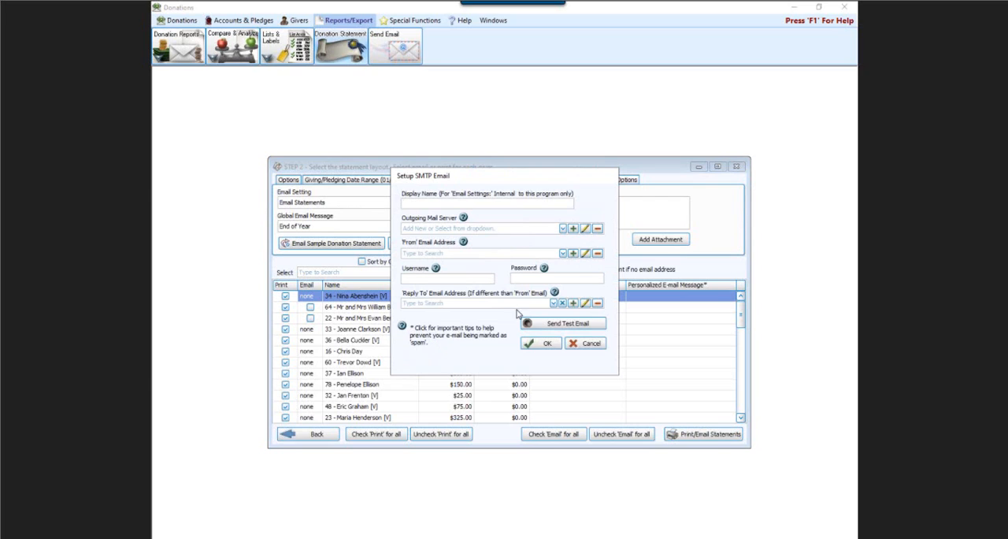
pyautogui.click(590, 344)
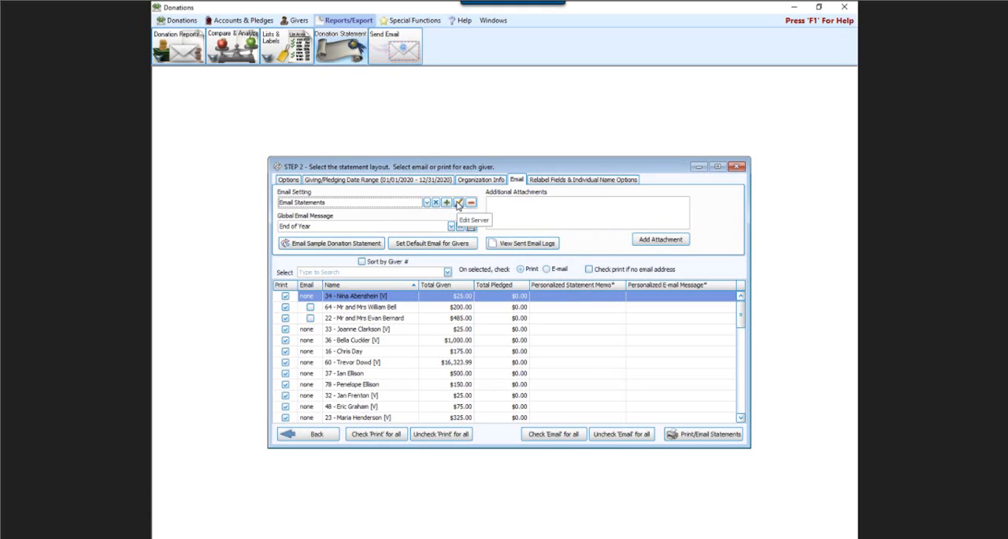
pyautogui.click(459, 204)
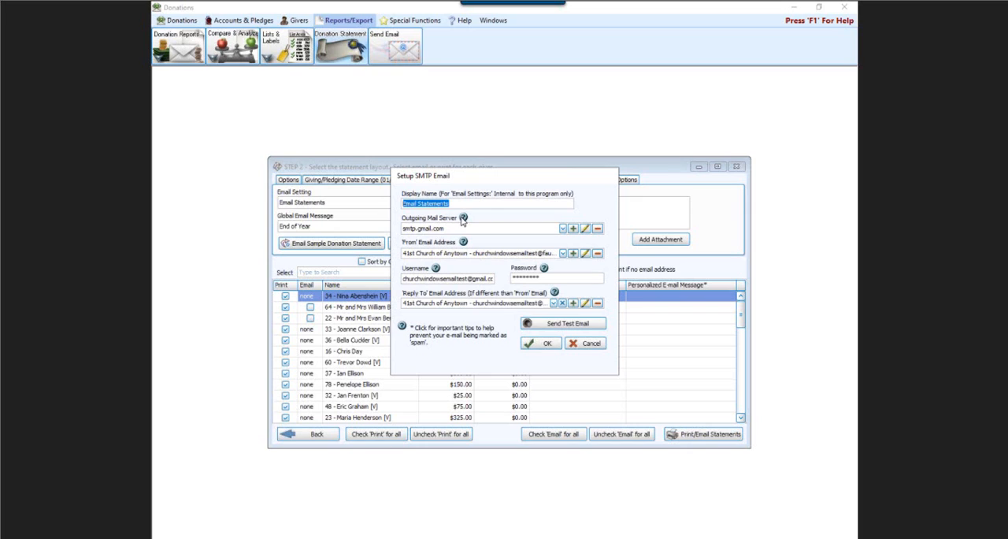
pyautogui.click(463, 218)
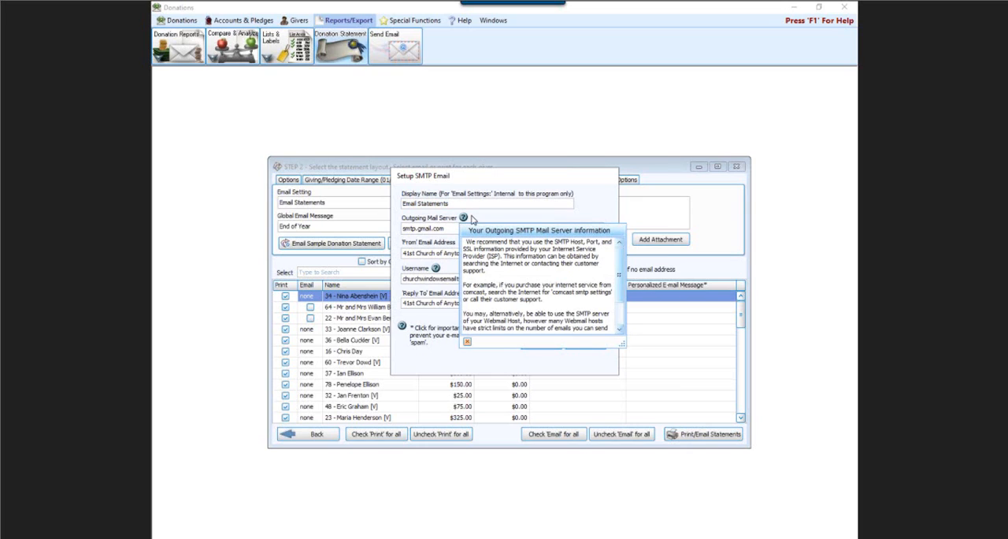
pyautogui.click(471, 220)
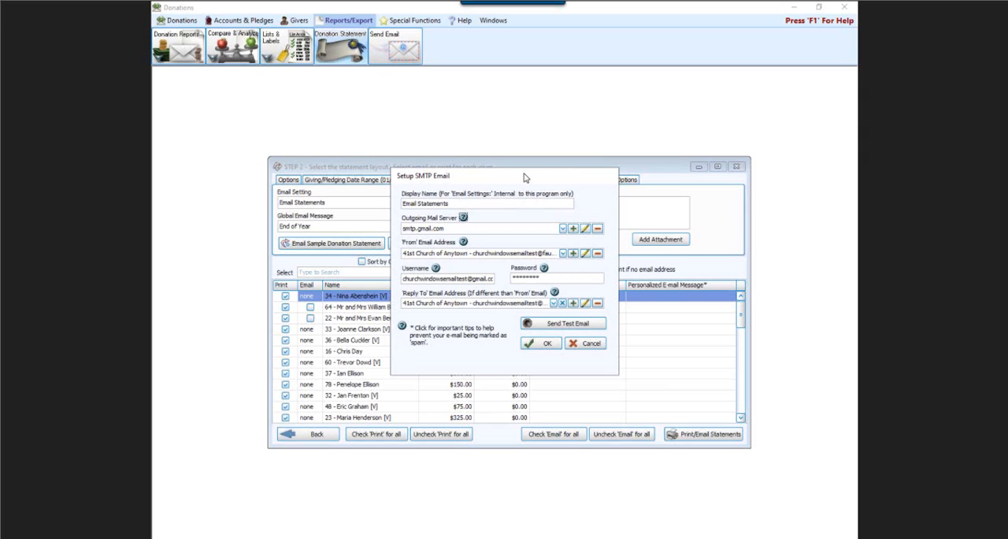
# Run a connection test on the smtp.gmail.com outgoing mail server and accept its server settings.
pyautogui.click(585, 228)
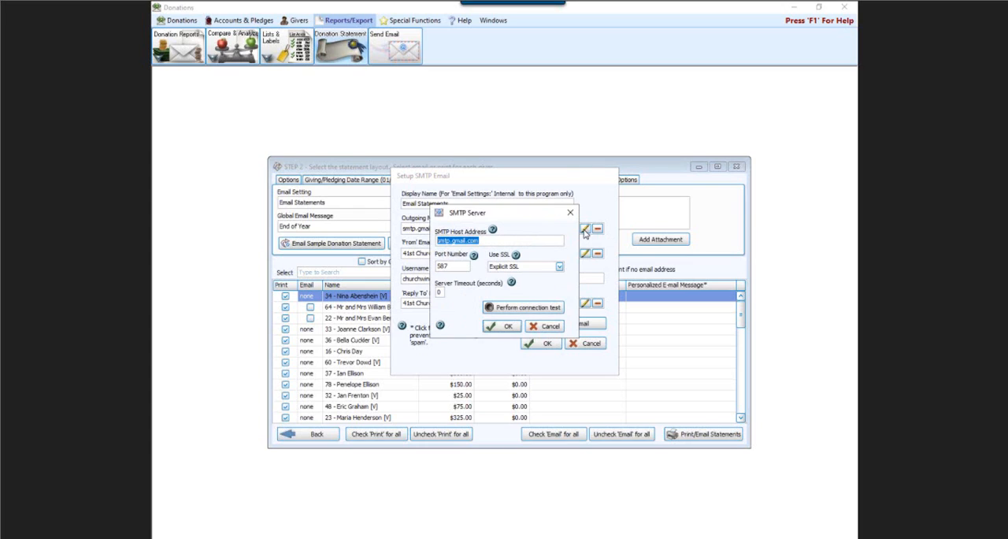
pyautogui.click(527, 315)
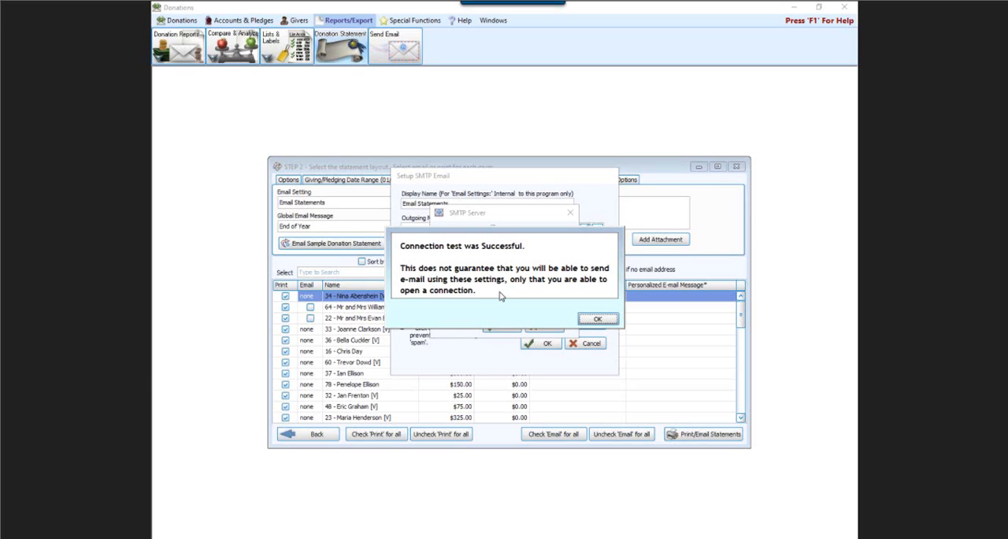
pyautogui.click(598, 320)
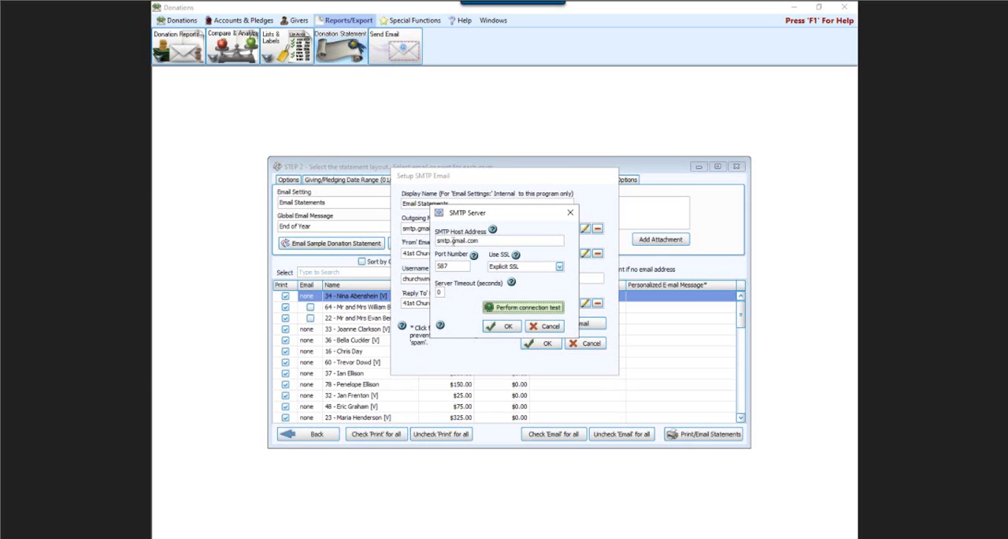
pyautogui.click(504, 331)
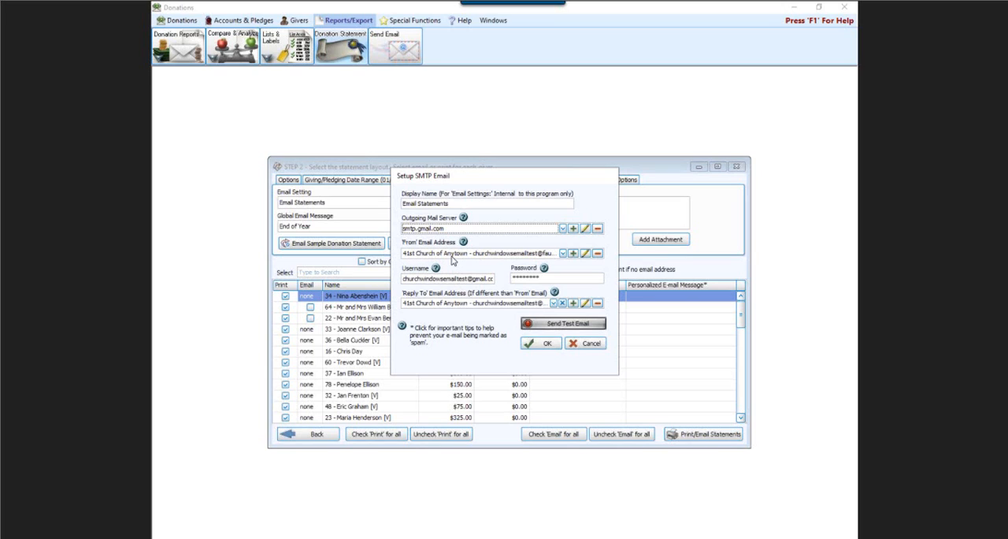
# Send a test email from the Email Statements setting to an accessible email address and save the setting.
pyautogui.click(567, 324)
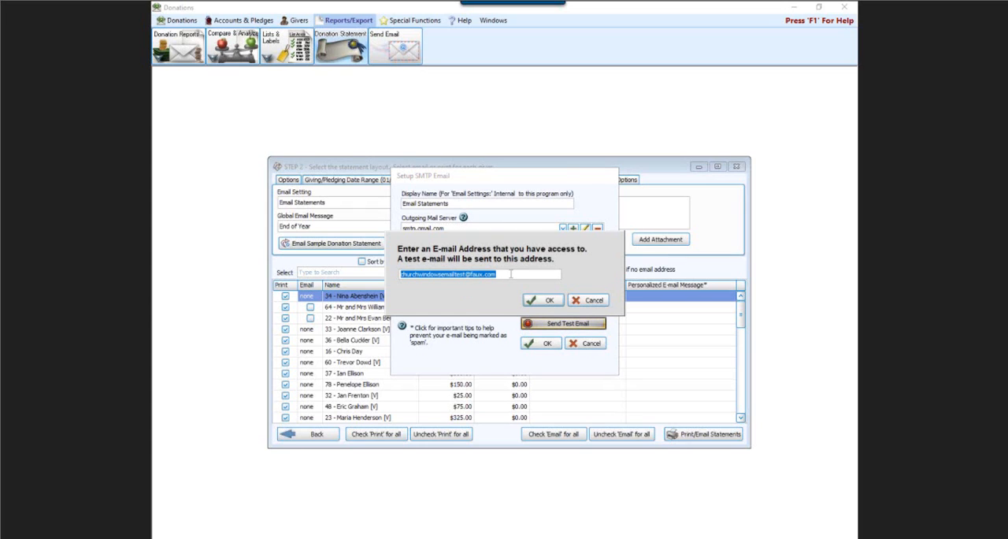
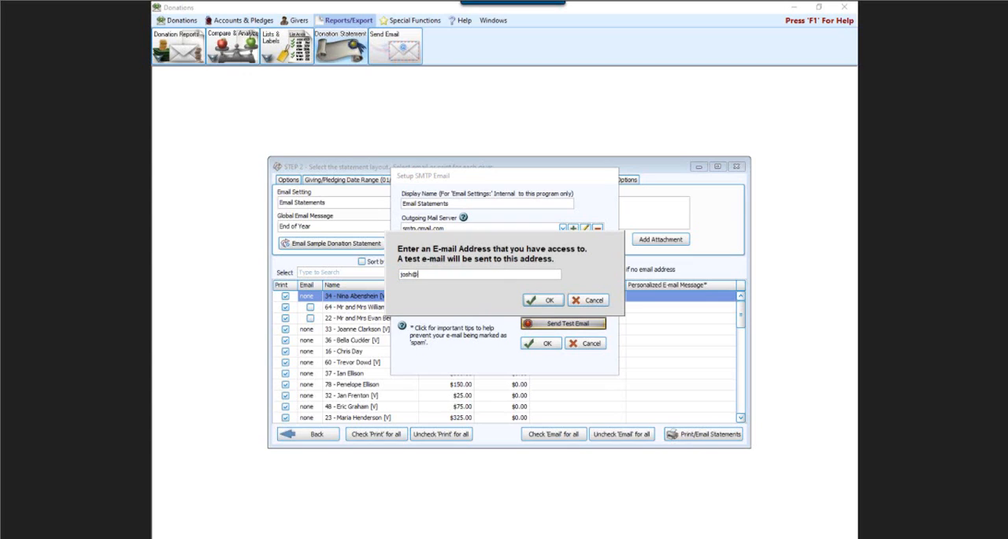
pyautogui.click(542, 301)
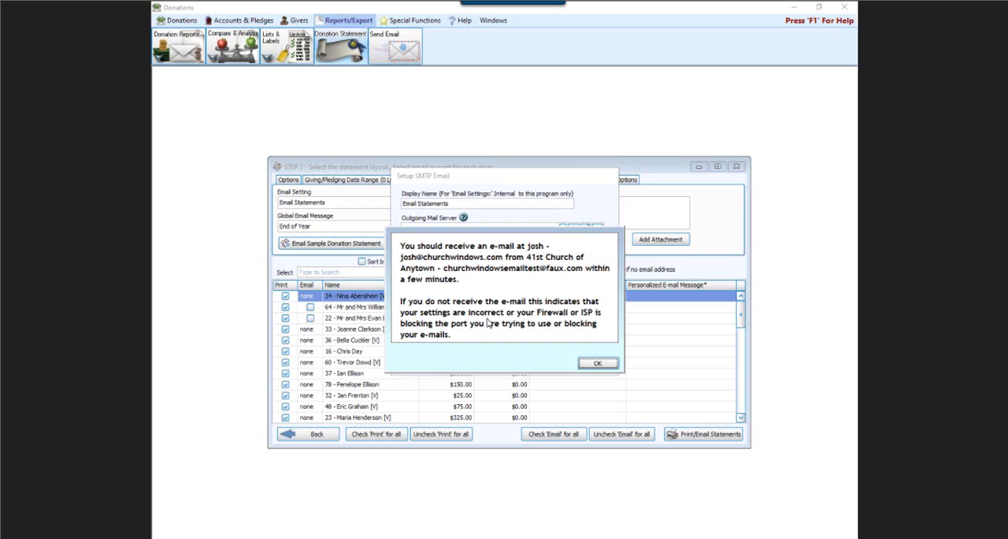
pyautogui.click(587, 367)
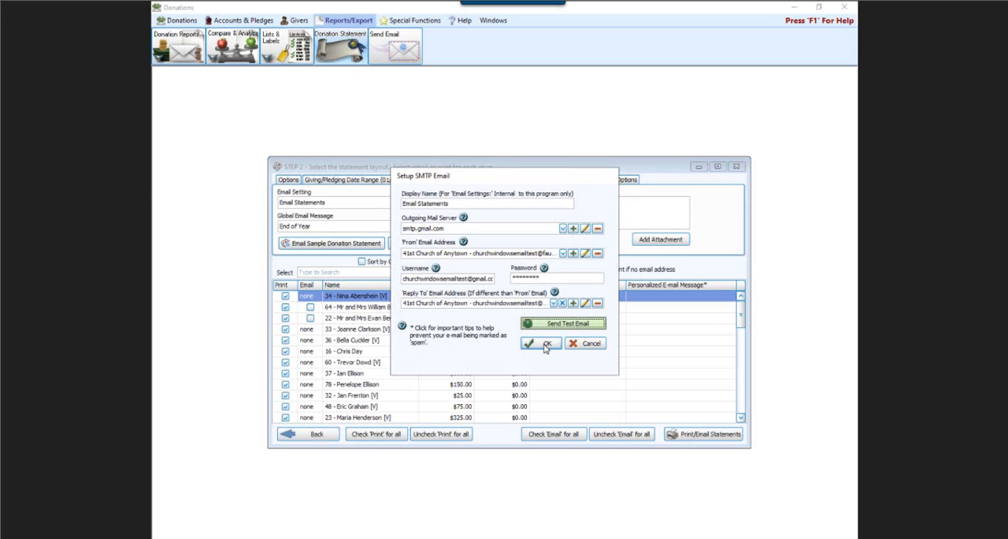
pyautogui.click(545, 344)
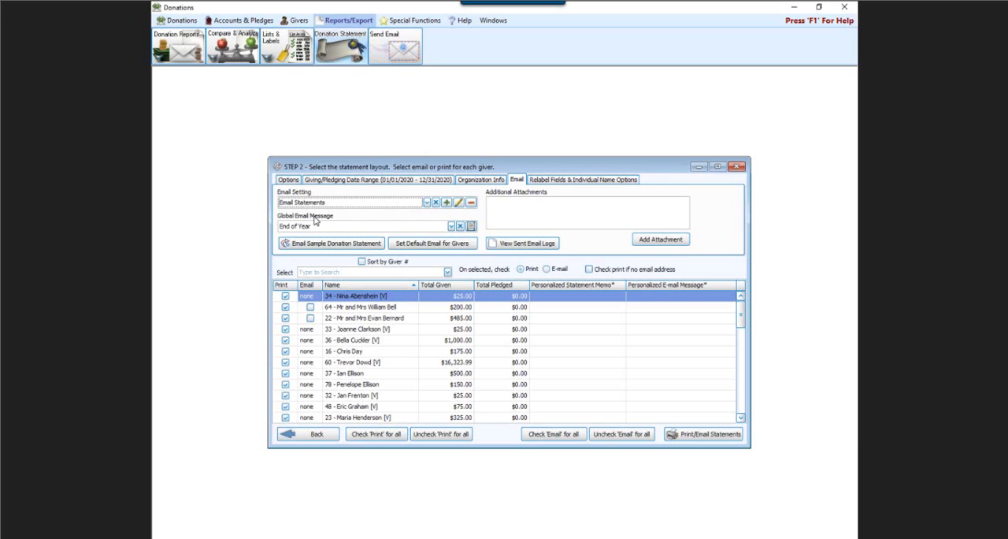
# Review the Standard and End of Year entries in the global email message list and close the list.
pyautogui.click(471, 227)
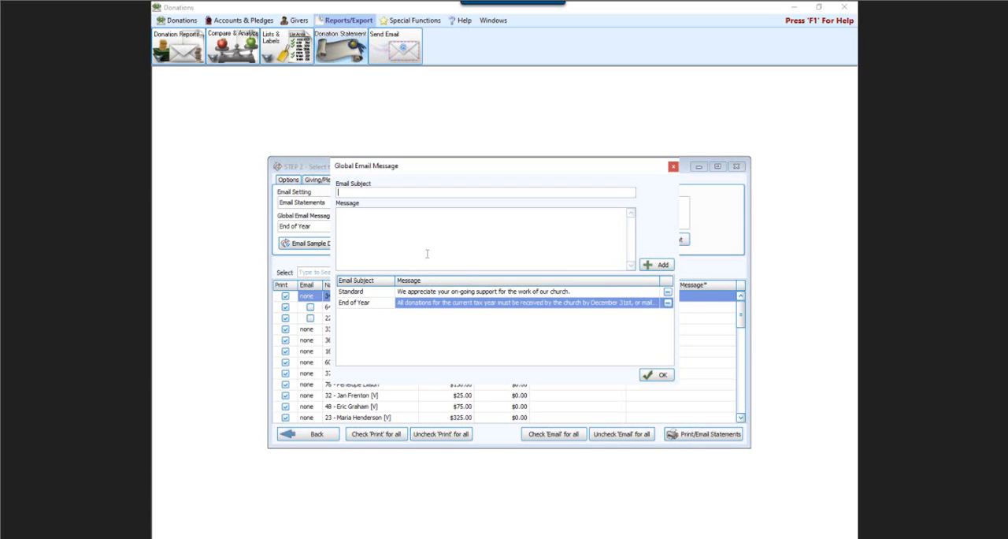
pyautogui.click(396, 292)
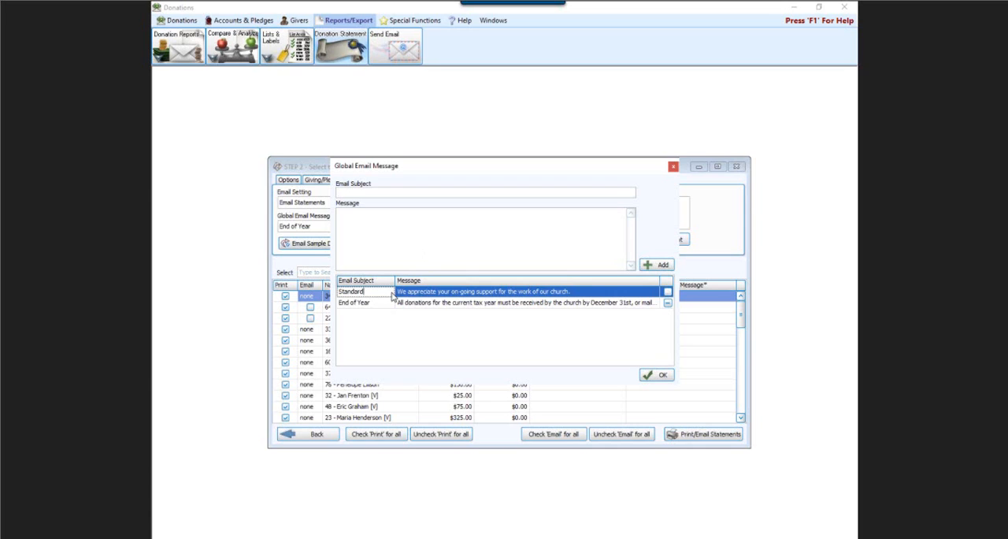
pyautogui.click(588, 292)
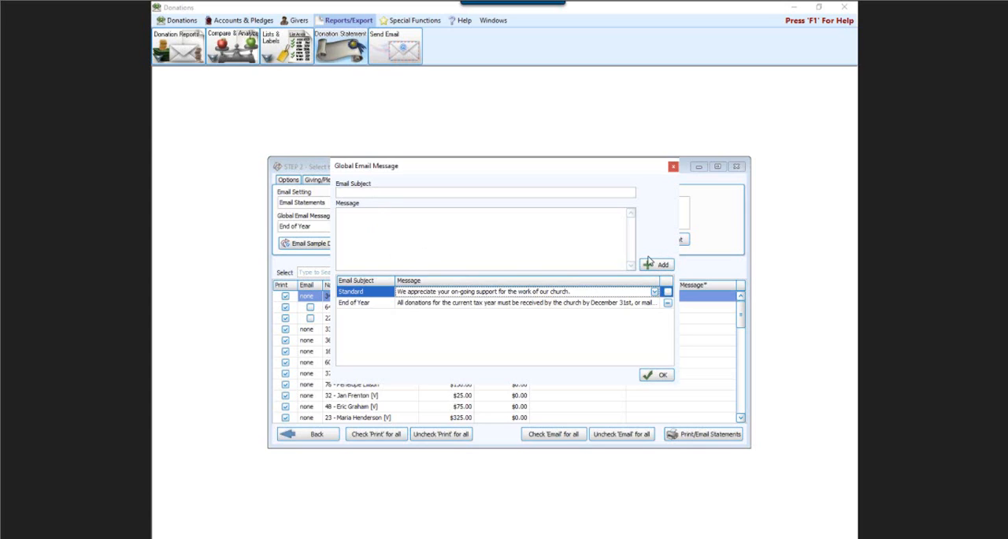
pyautogui.click(426, 303)
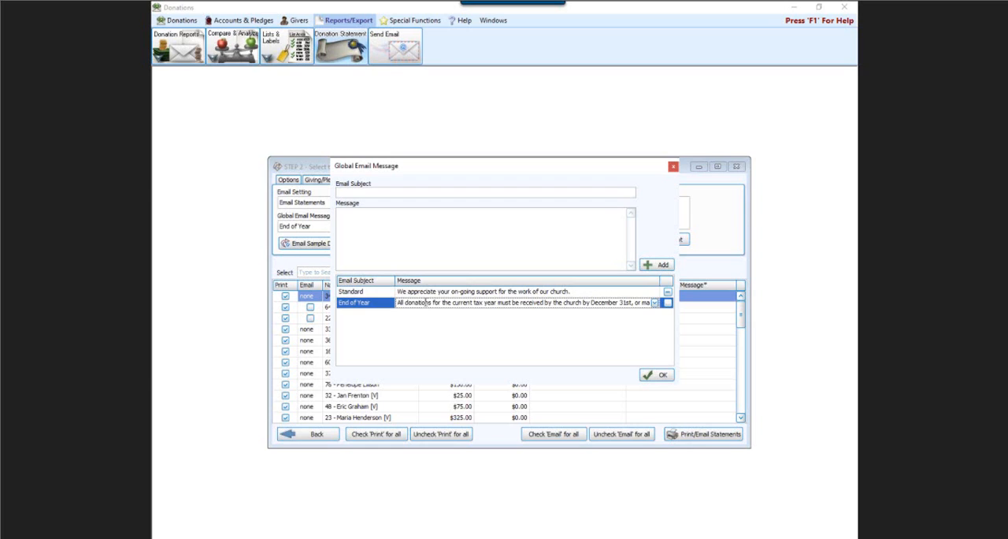
pyautogui.click(653, 375)
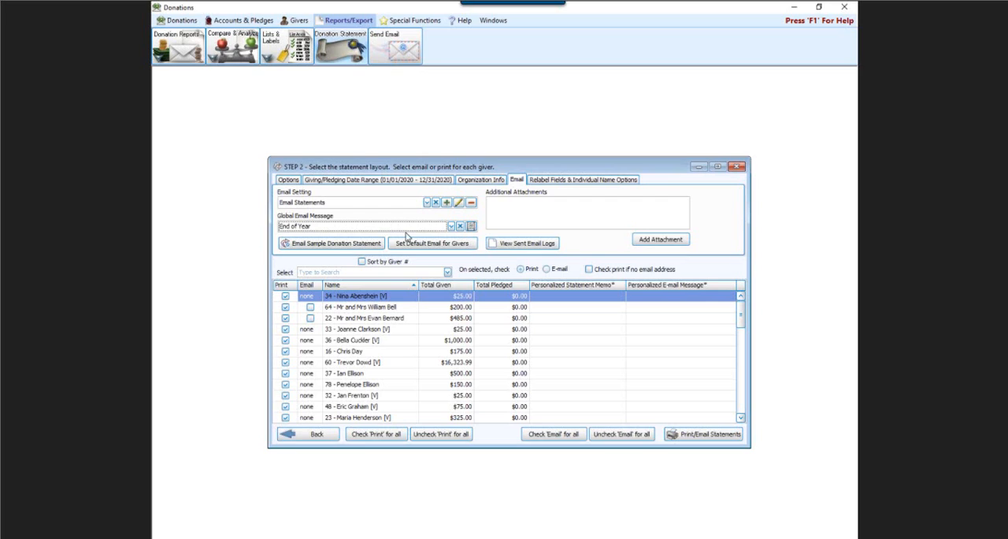
# View the form for emailing a sample donation statement and close it without sending.
pyautogui.click(326, 245)
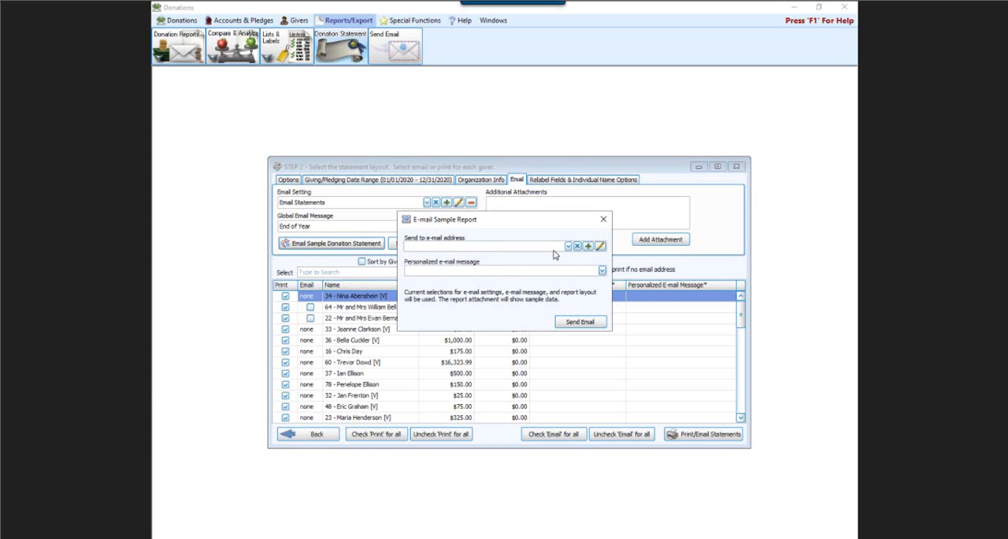
pyautogui.click(603, 220)
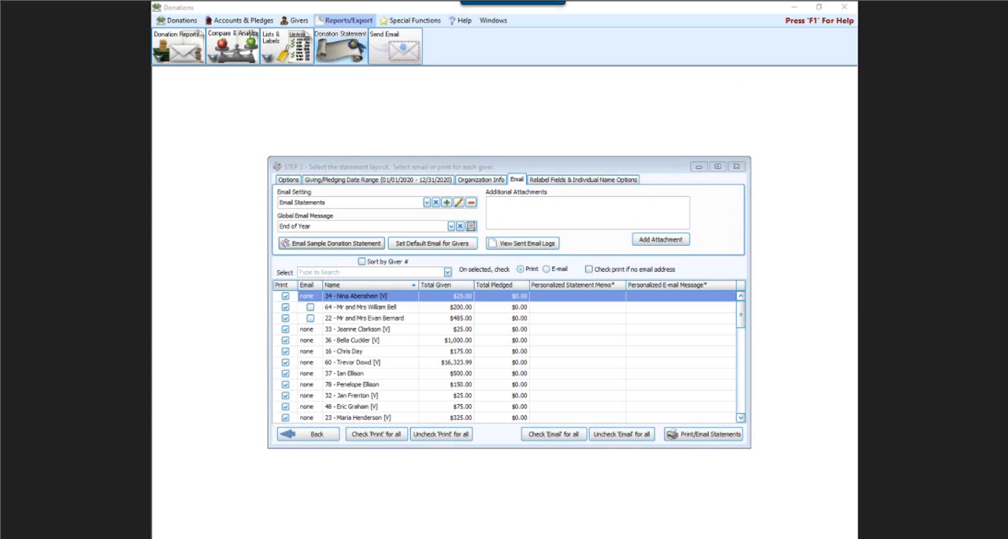
pyautogui.moveTo(398, 226)
pyautogui.mouseDown()
pyautogui.moveTo(504, 228)
pyautogui.moveTo(486, 262)
pyautogui.moveTo(389, 257)
pyautogui.moveTo(422, 211)
pyautogui.mouseUp()
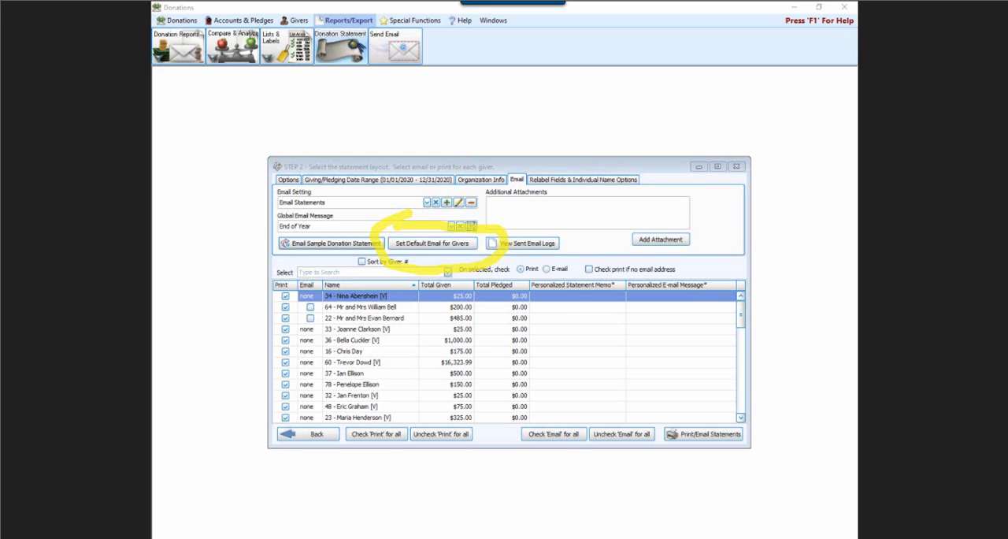
pyautogui.press('Escape')
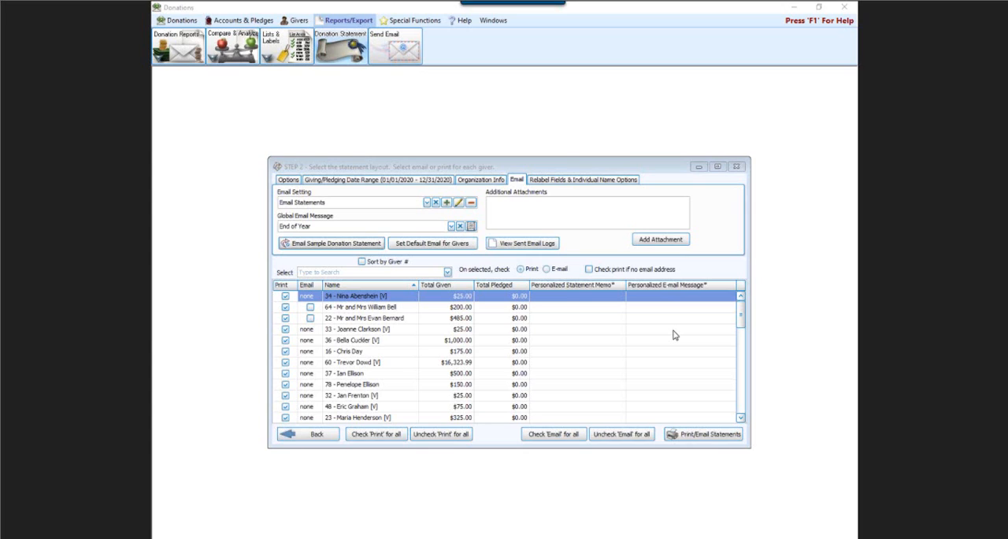
# Mass assign Email Address as the default email field for membership givers without one, and save the settings.
pyautogui.click(421, 244)
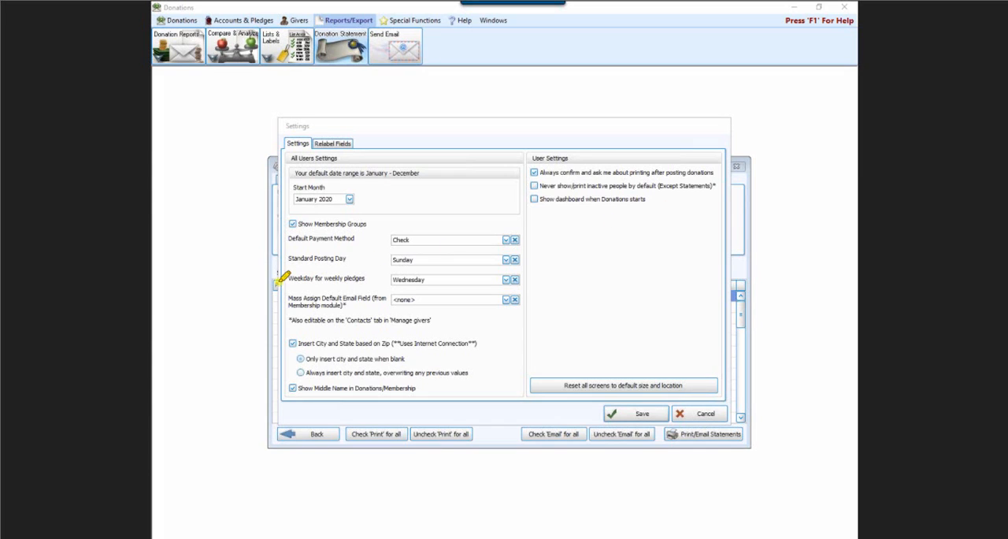
pyautogui.moveTo(281, 279)
pyautogui.mouseDown()
pyautogui.moveTo(540, 275)
pyautogui.moveTo(476, 324)
pyautogui.moveTo(279, 319)
pyautogui.moveTo(296, 285)
pyautogui.mouseUp()
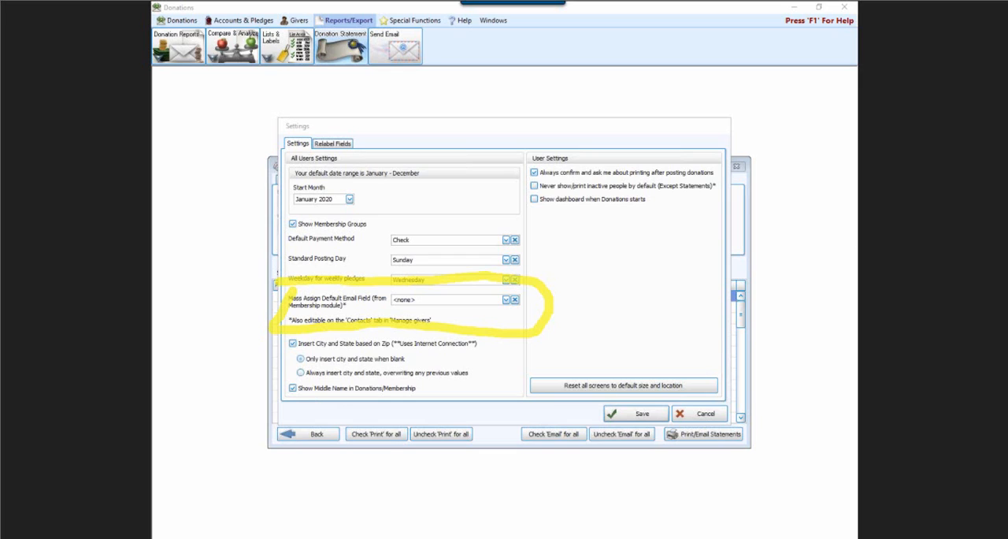
pyautogui.press('Escape')
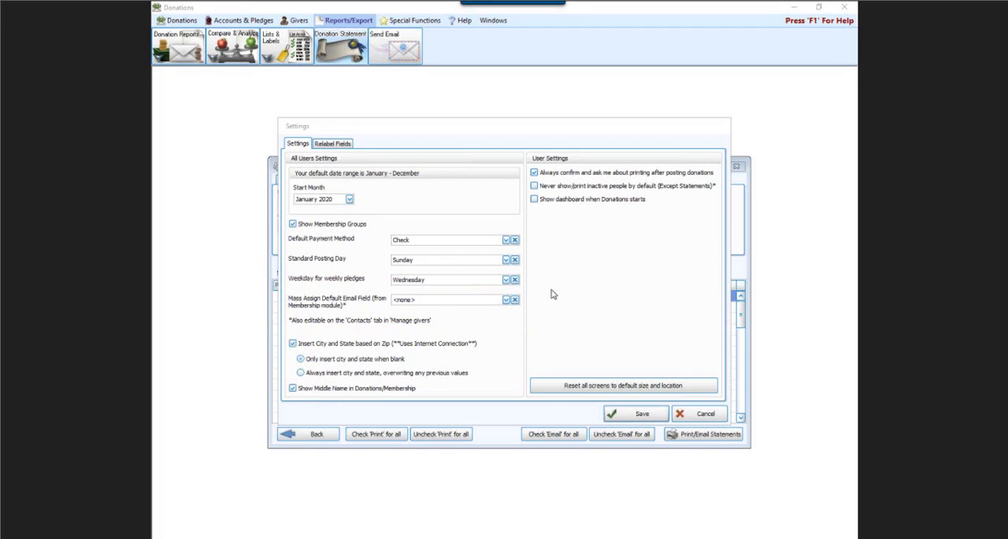
pyautogui.click(505, 301)
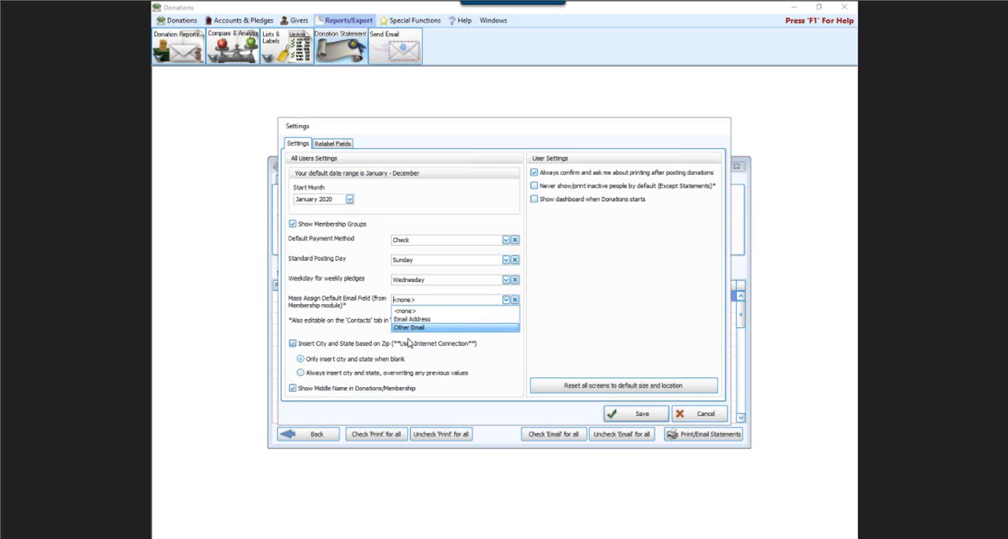
pyautogui.click(415, 320)
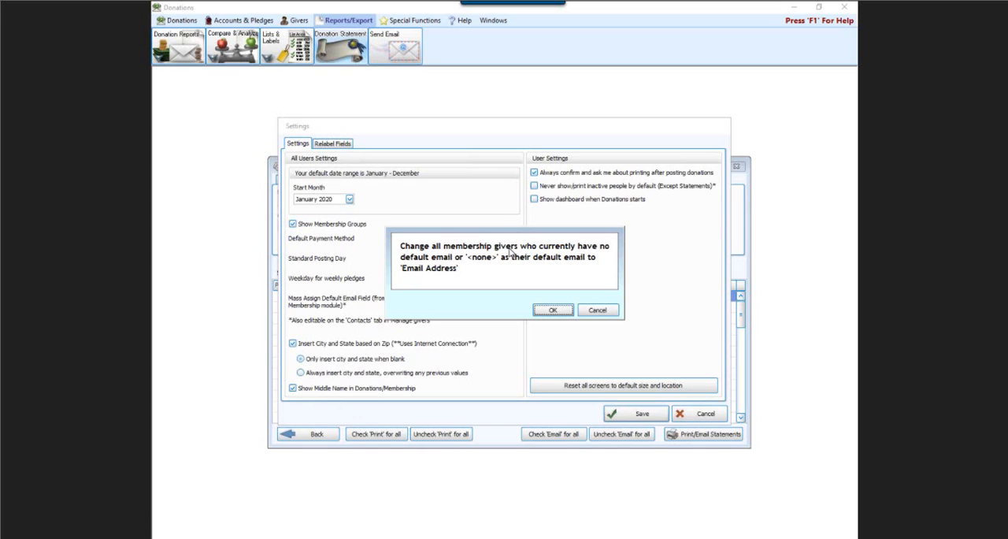
pyautogui.click(555, 310)
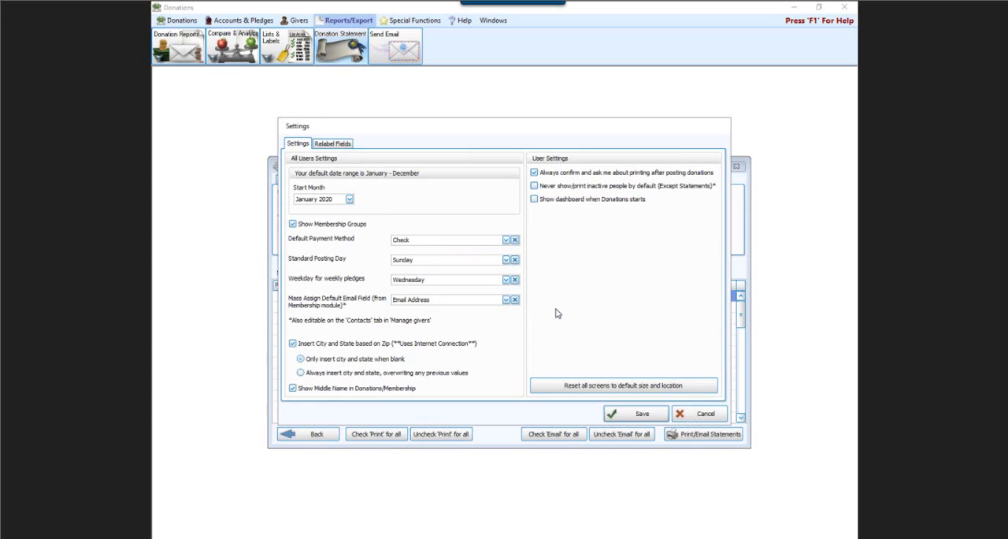
pyautogui.click(626, 415)
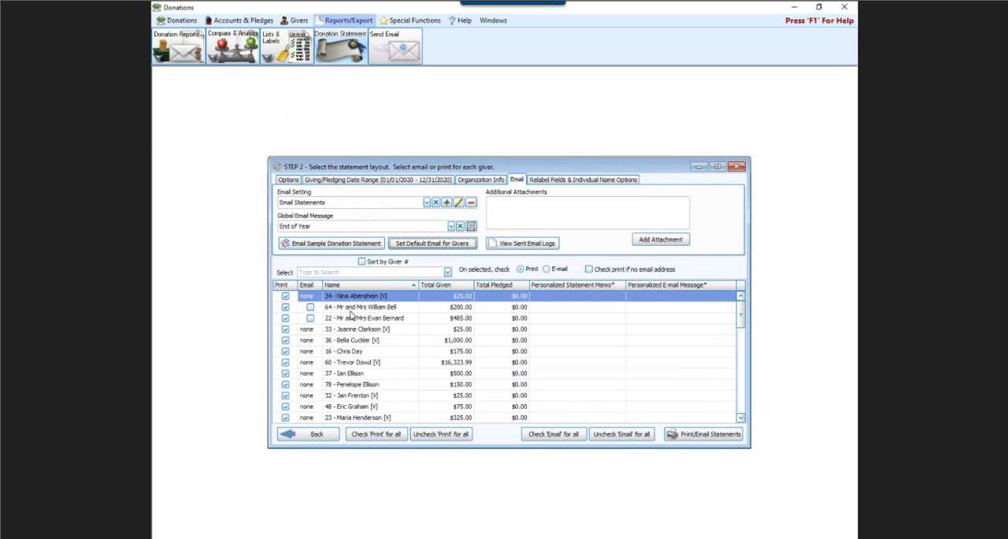
# Return to the statement options and clear both the Print and Email selections for all givers.
pyautogui.scroll(-3, 346, 319)
pyautogui.scroll(-12, 323, 329)
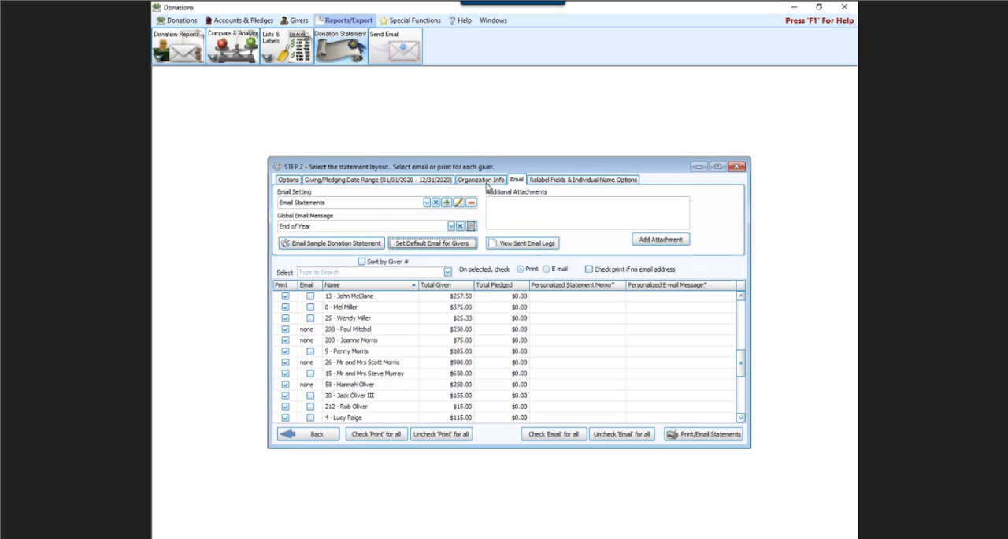
pyautogui.click(291, 181)
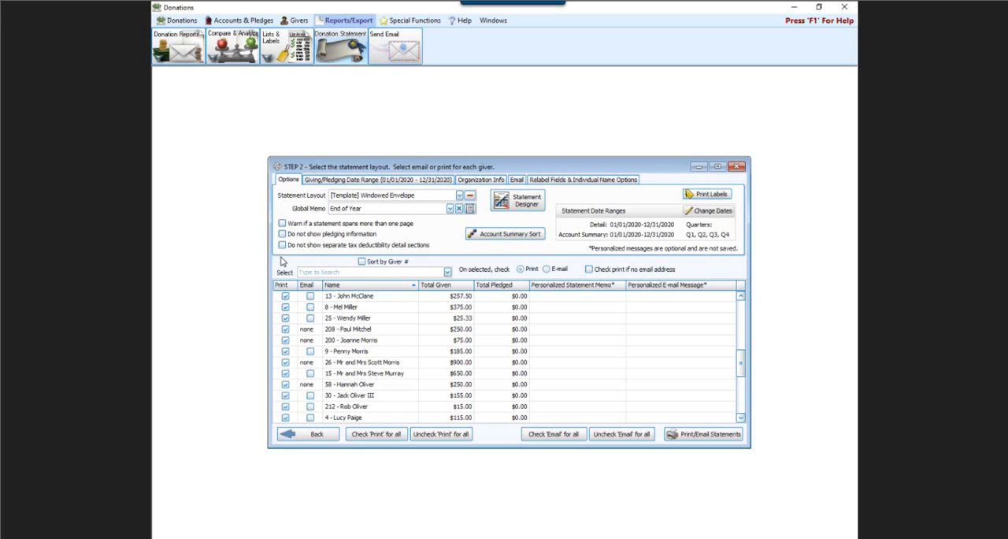
pyautogui.click(441, 440)
pyautogui.click(616, 438)
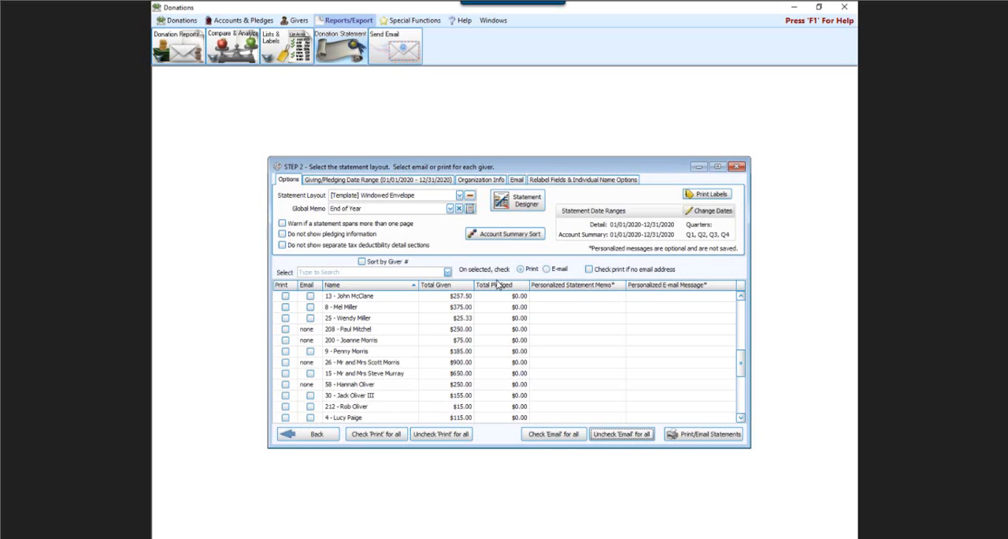
# Set selected givers to E-mail, enable Check print if no email address, and apply the email selection to all givers.
pyautogui.click(547, 268)
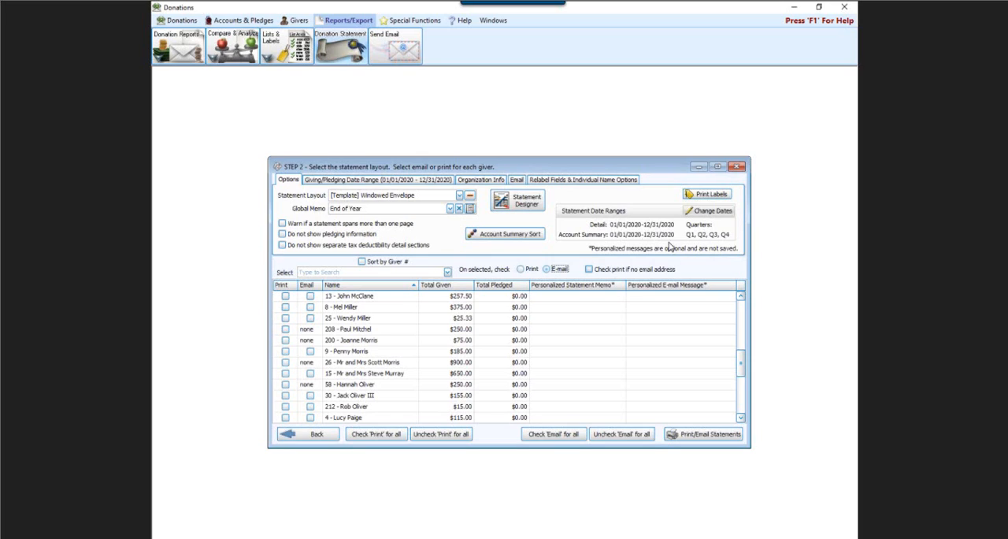
pyautogui.click(590, 271)
pyautogui.click(589, 270)
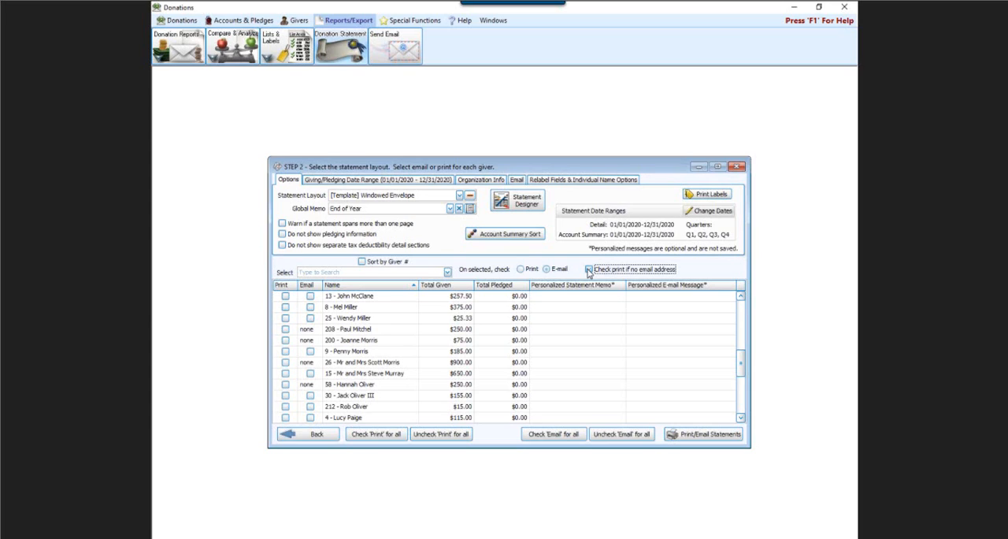
pyautogui.click(590, 270)
pyautogui.click(554, 439)
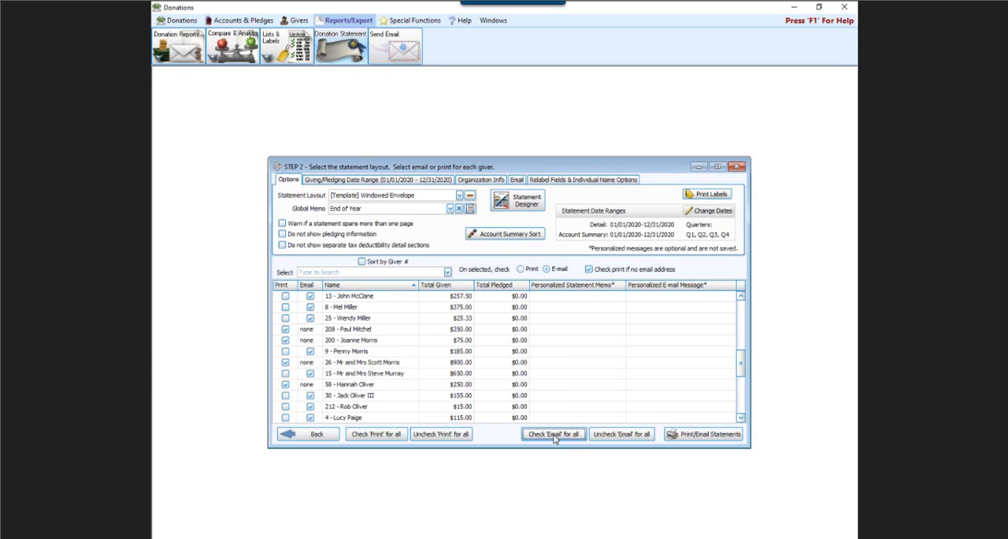
pyautogui.click(285, 339)
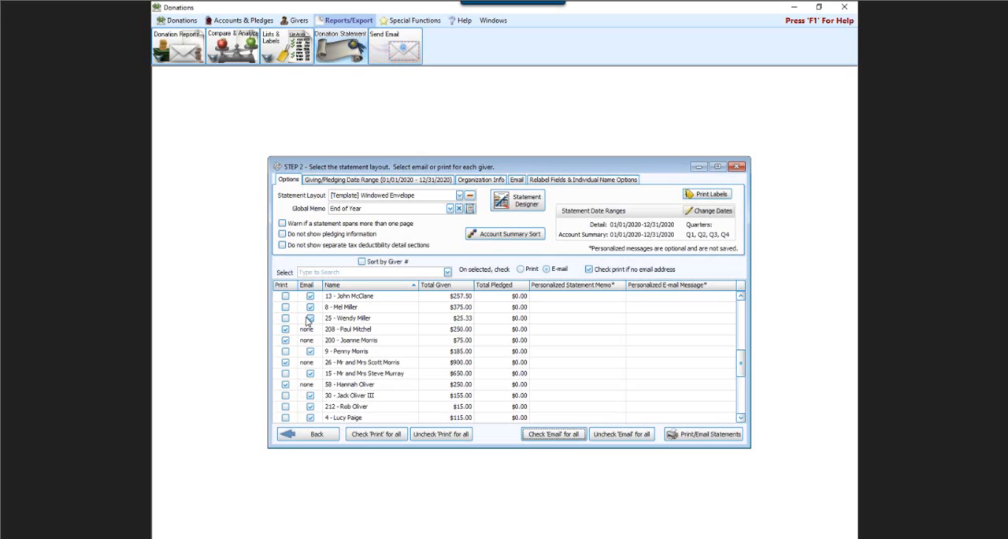